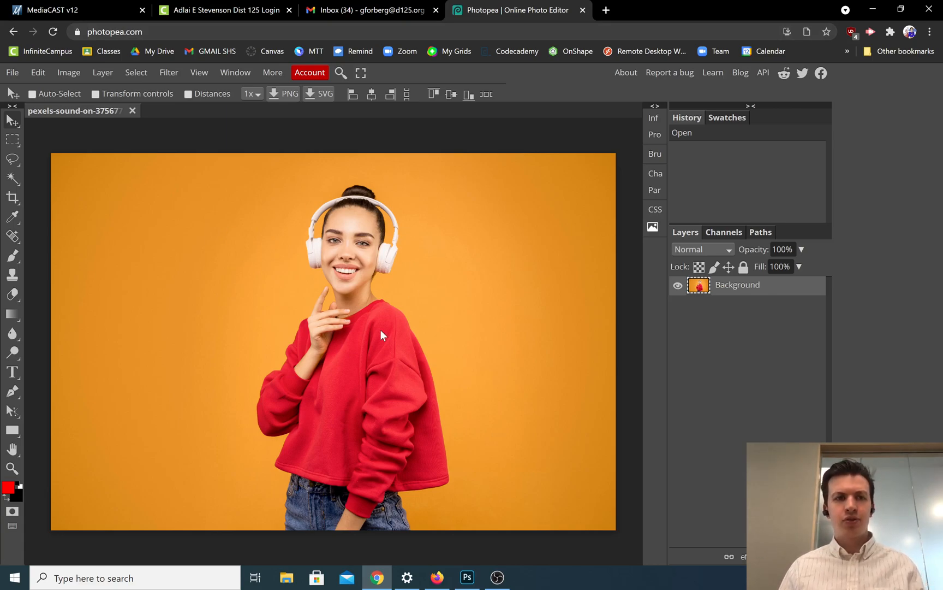
click(12, 72)
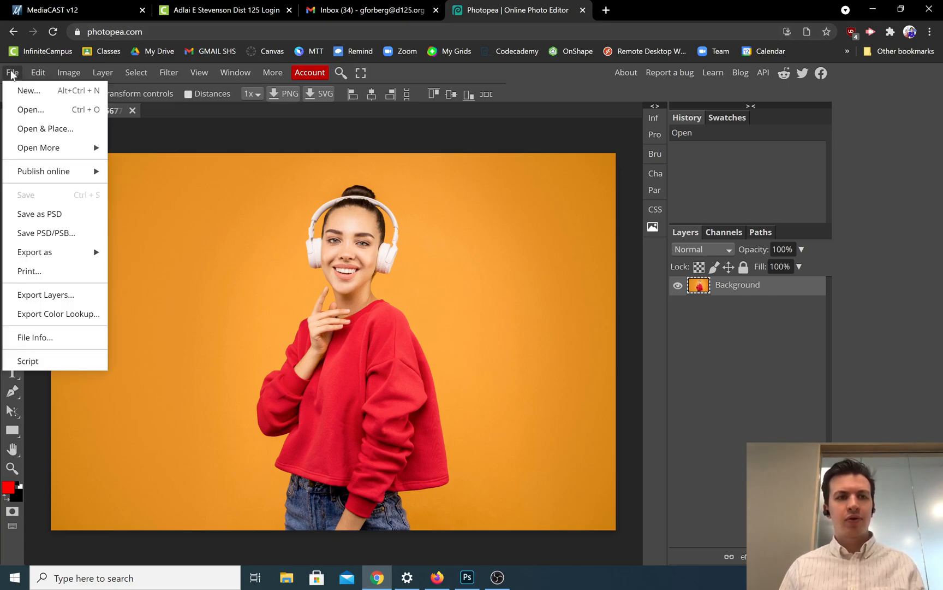
click(197, 213)
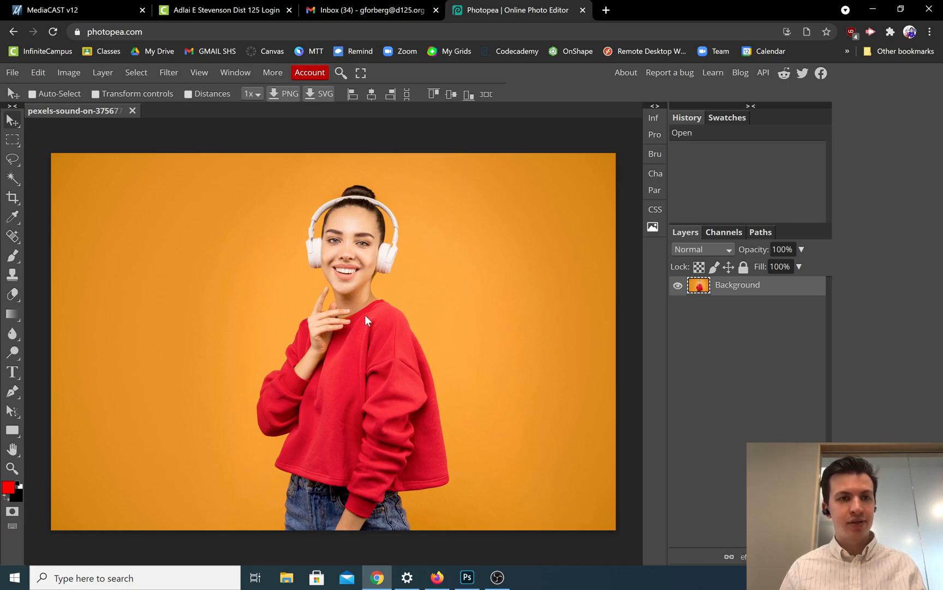
Start Magic Cut on the headphones photo and keep waiting for the page to respond
click(134, 73)
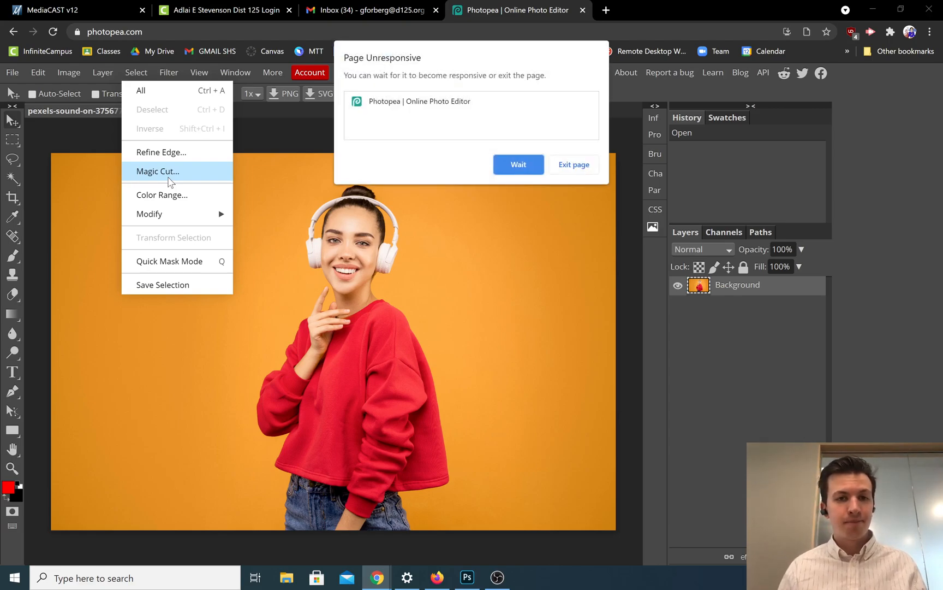
click(517, 168)
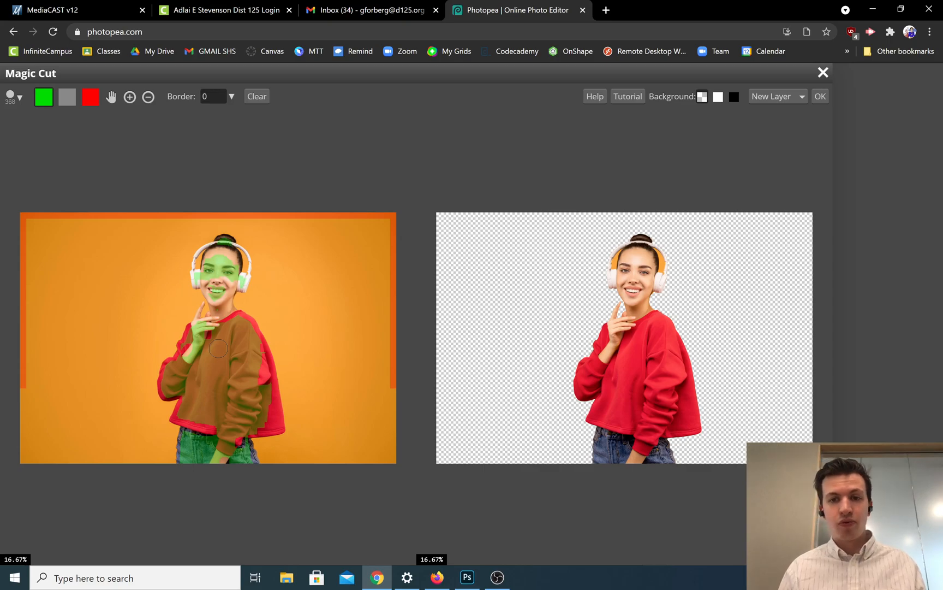
Set the foreground brush to 5 px and mark the inner edge of the raised fingertip as an area to keep
click(130, 97)
click(232, 304)
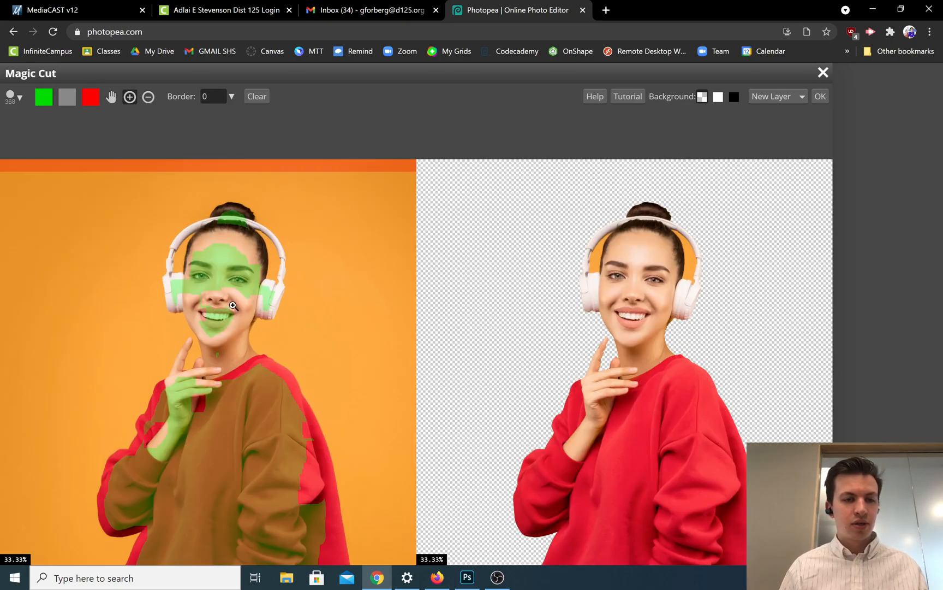
click(224, 295)
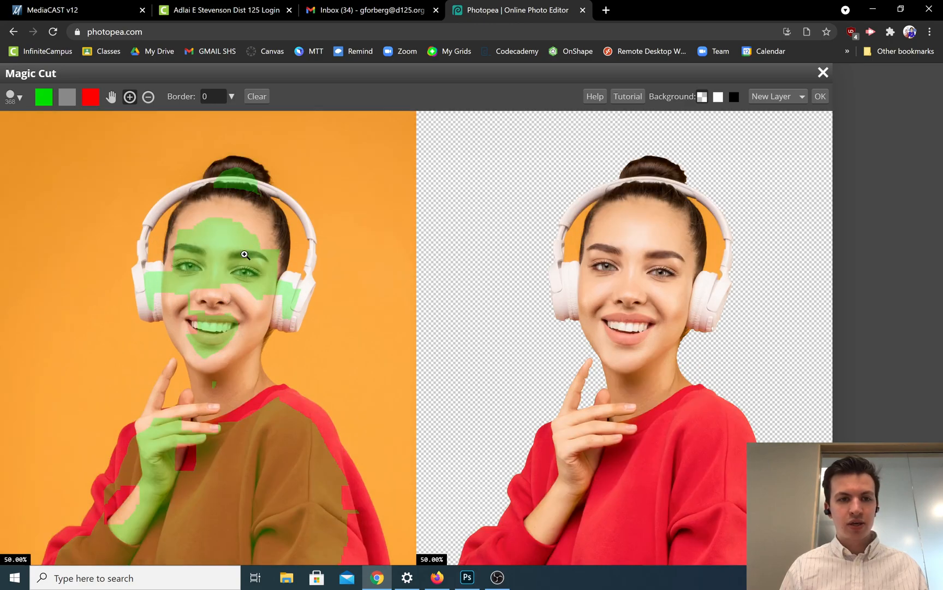
click(245, 255)
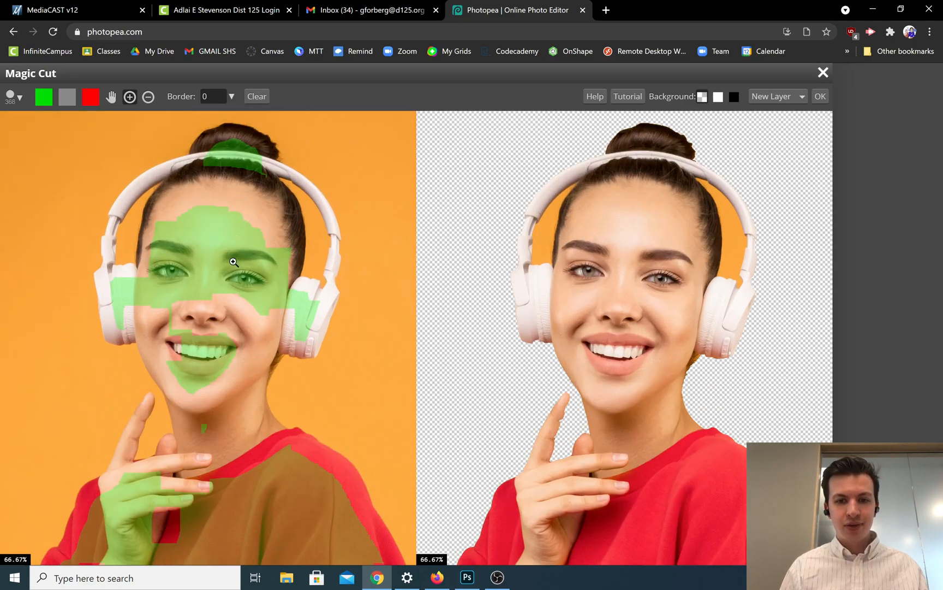
click(171, 413)
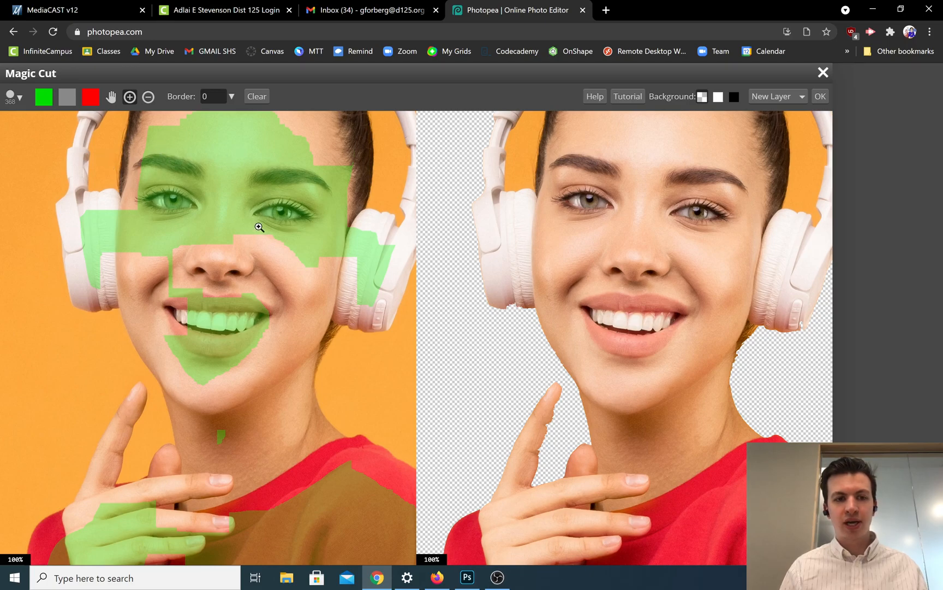
click(141, 416)
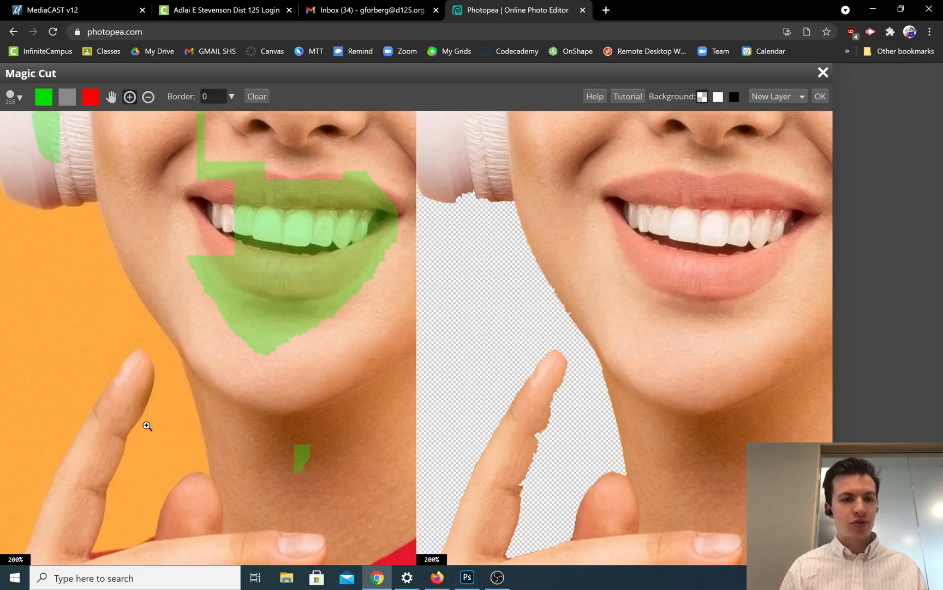
click(144, 439)
right_click(145, 442)
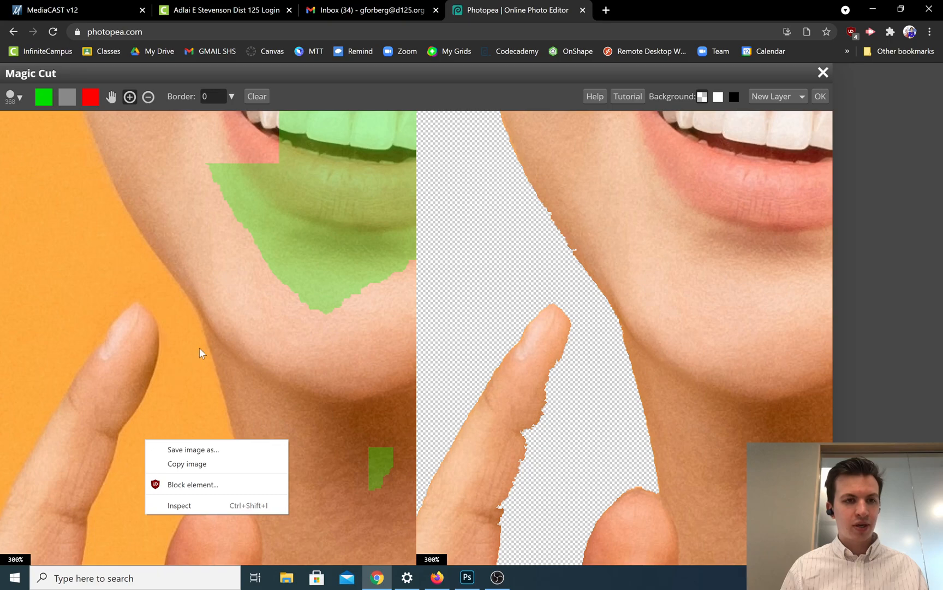
click(43, 98)
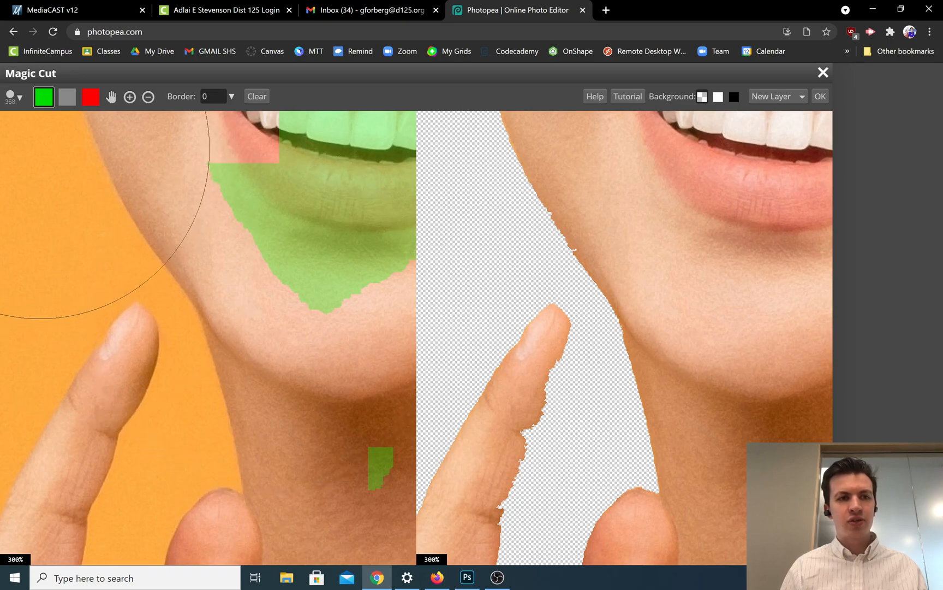
click(21, 99)
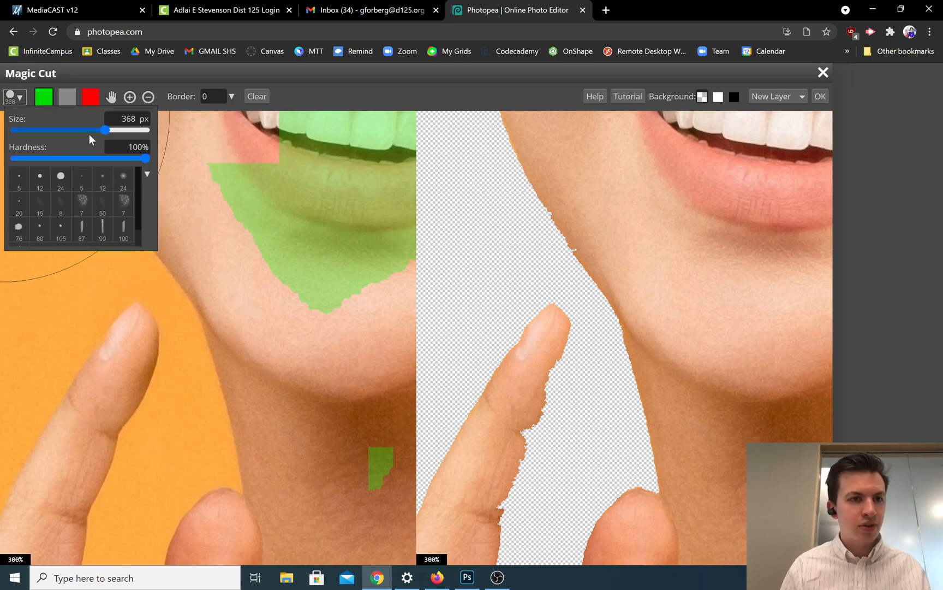
mouse_move(106, 130)
mouse_down()
mouse_move(24, 137)
mouse_move(33, 138)
mouse_up()
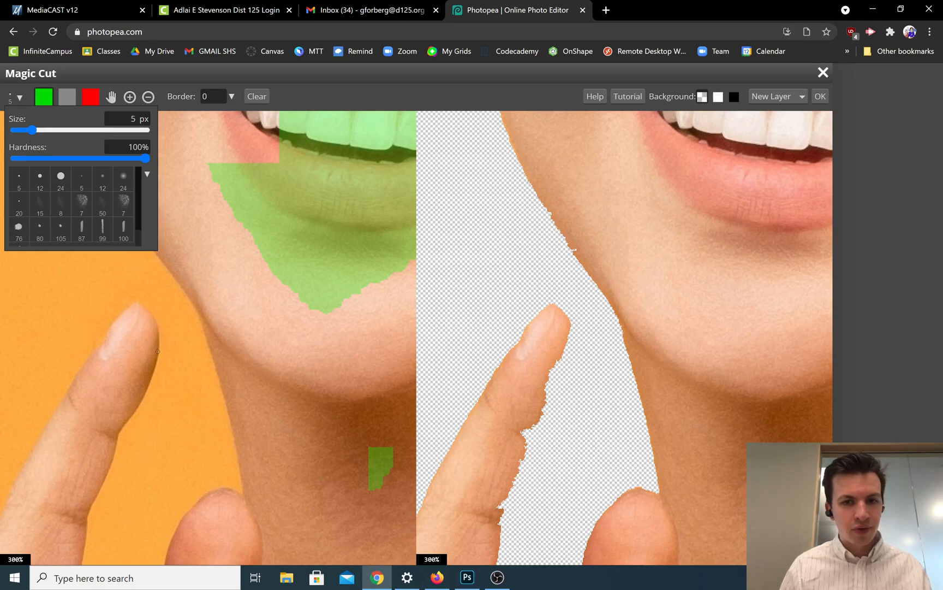
drag(154, 348, 121, 401)
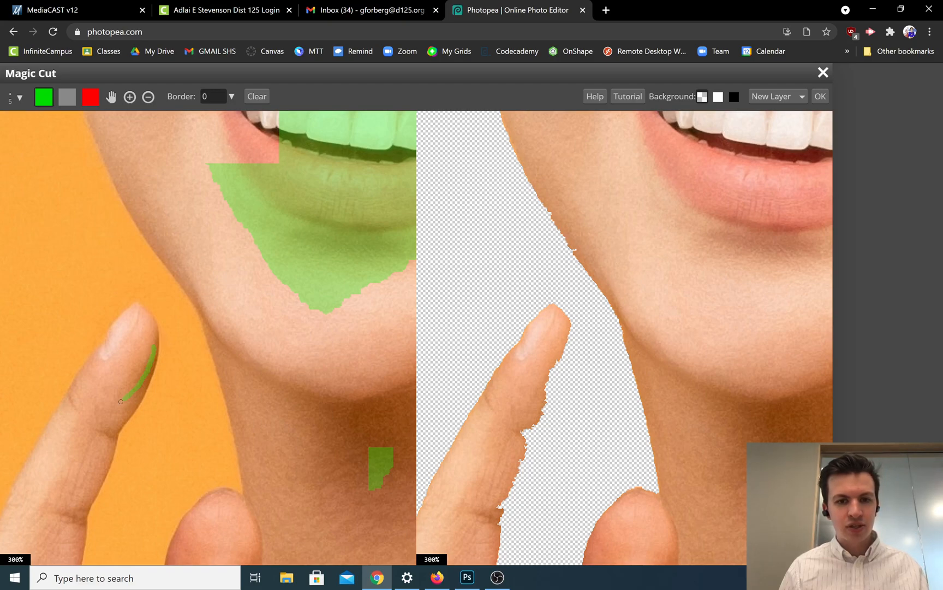
right_click(120, 402)
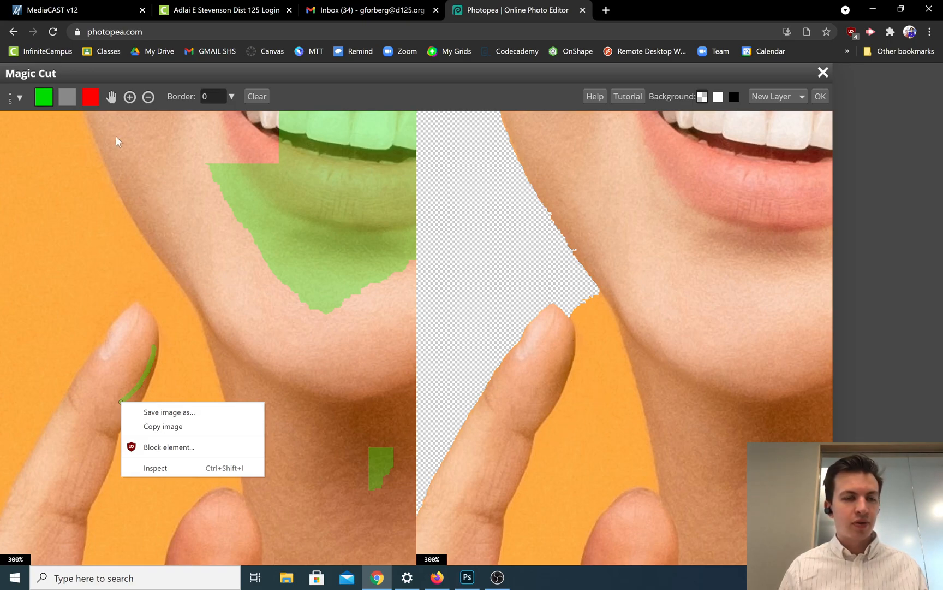
Mark a thin strip of the orange backdrop right beside the raised fingertip as background
click(89, 97)
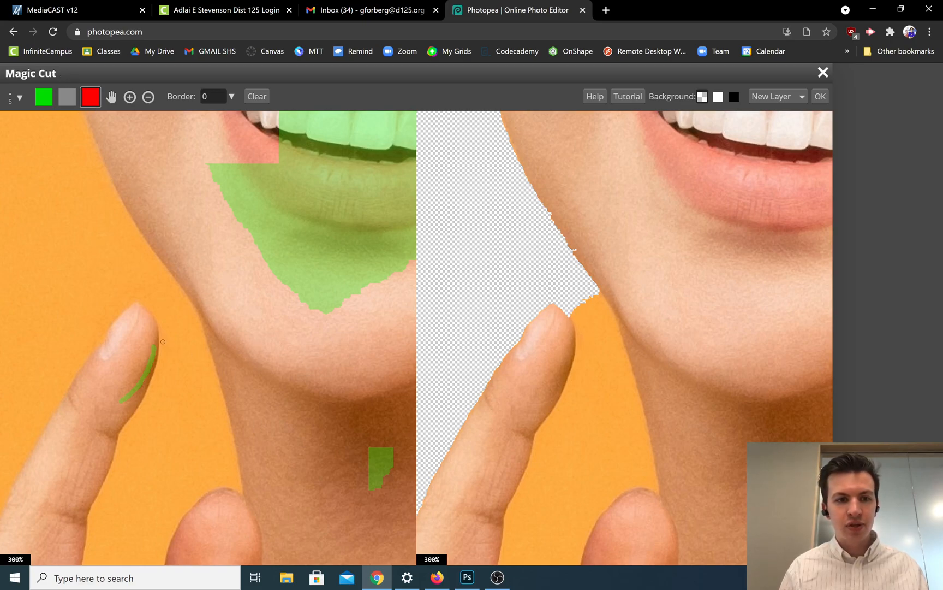
drag(163, 342, 155, 385)
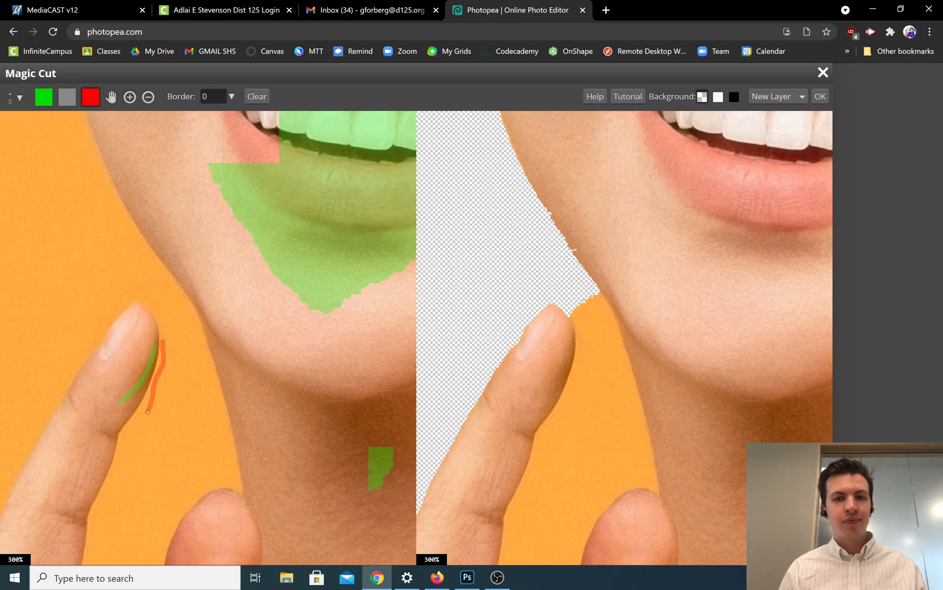
right_click(146, 414)
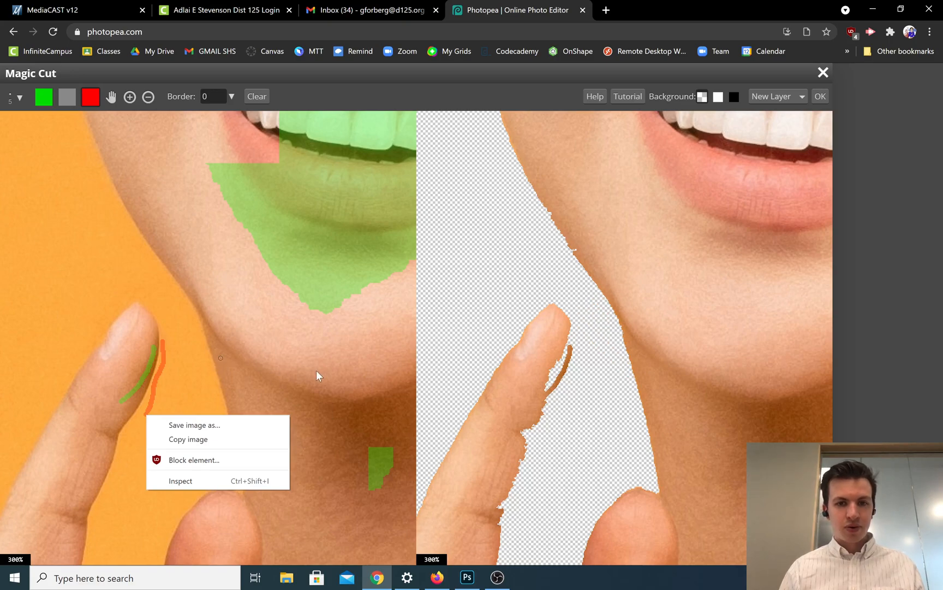
Enlarge the brush to 9 px and mark the raised finger's inner edge as foreground from the fingertip down to the joint
click(46, 97)
click(46, 96)
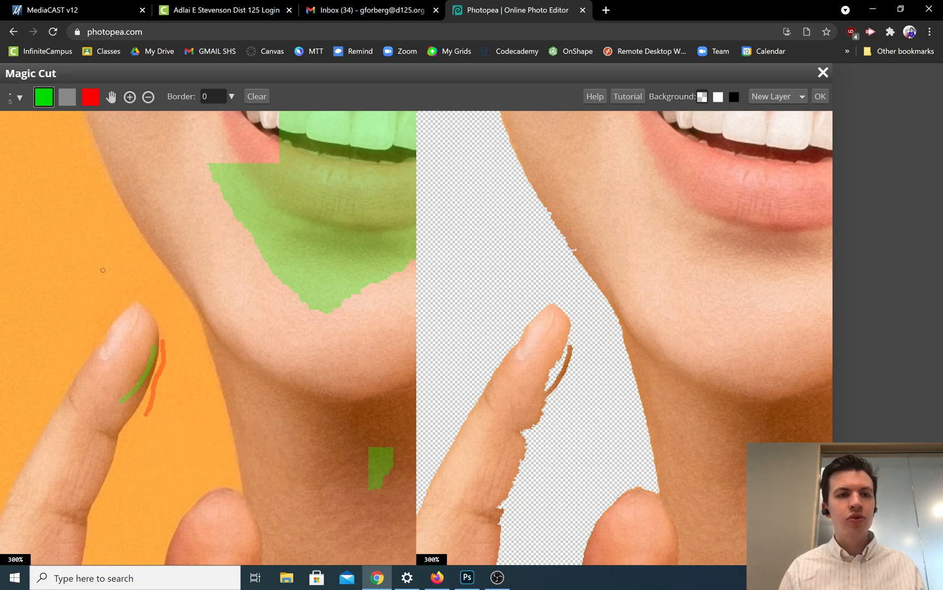
click(16, 97)
drag(33, 134, 39, 135)
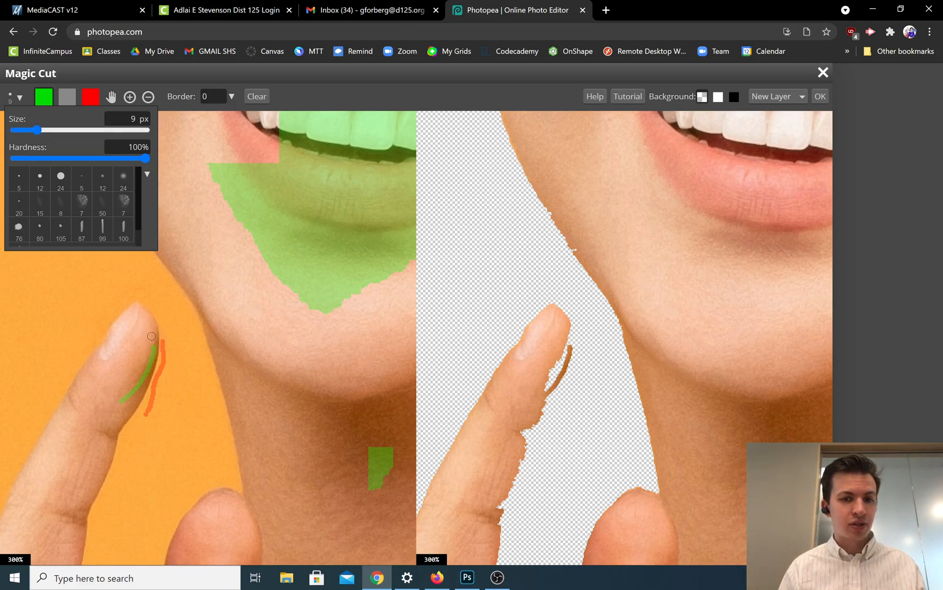
drag(152, 337, 140, 377)
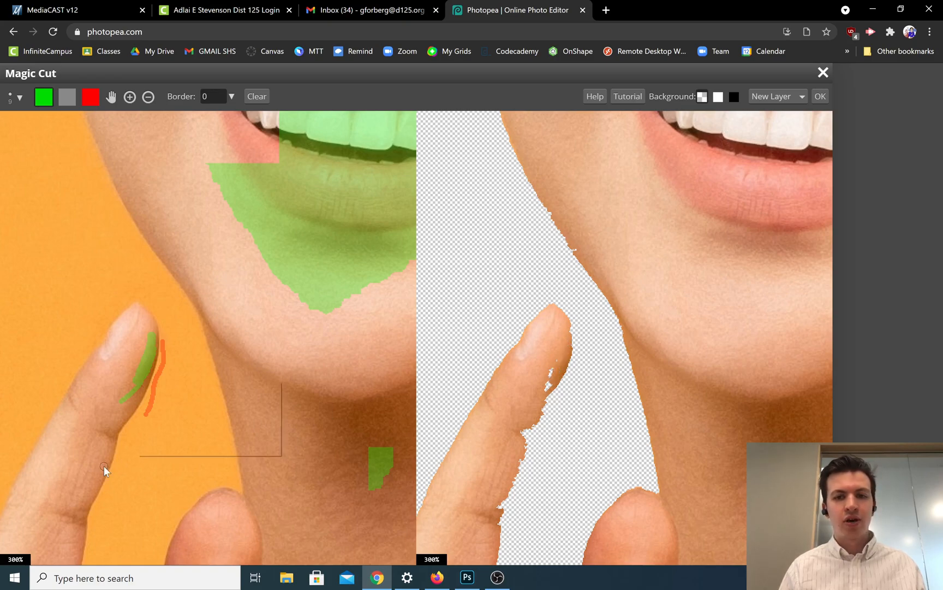
right_click(138, 380)
click(102, 435)
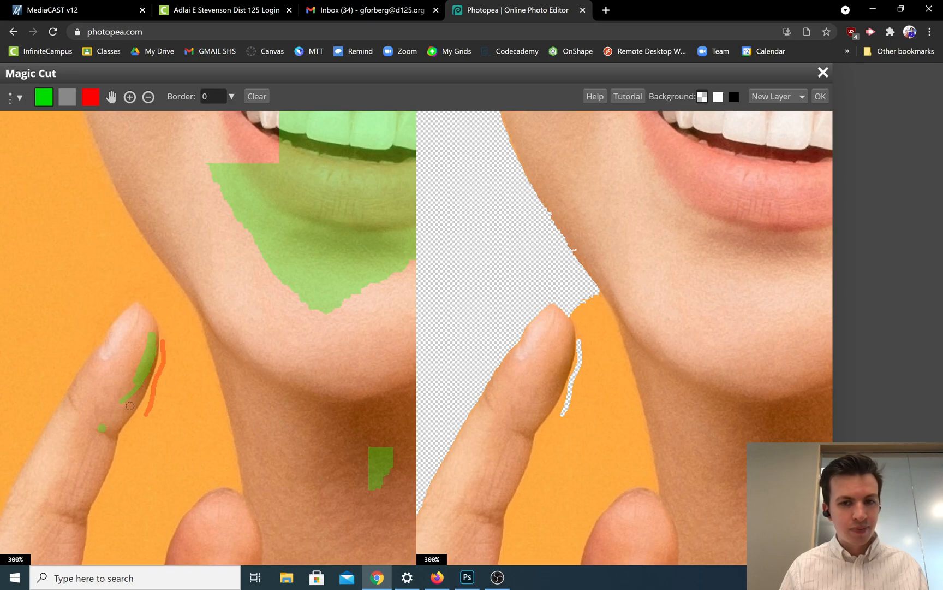
drag(129, 406, 93, 438)
Enlarge the brush to 49 px and mark the orange backdrop beside the raised finger's joint as background
click(89, 102)
click(16, 97)
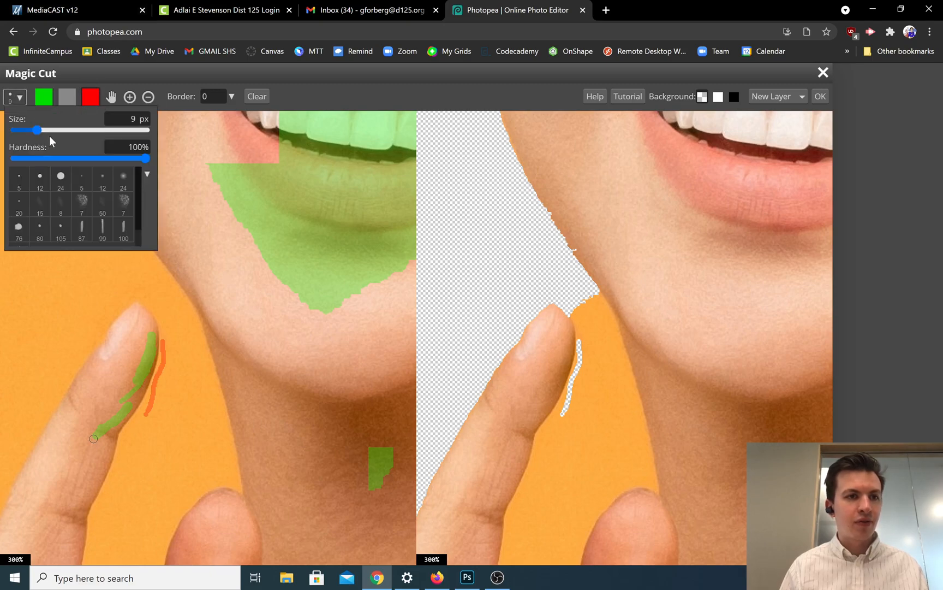
drag(39, 132, 58, 131)
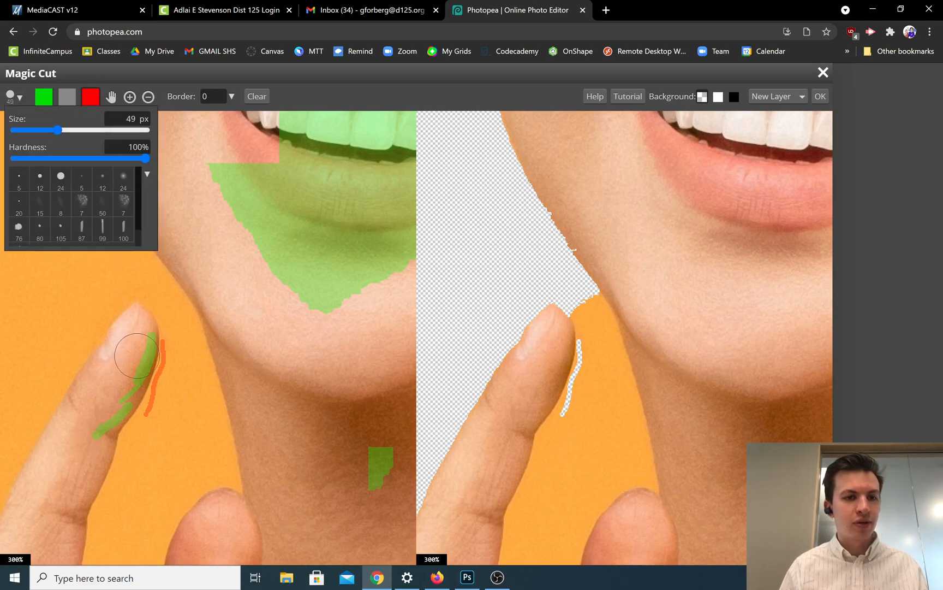
drag(165, 404, 141, 459)
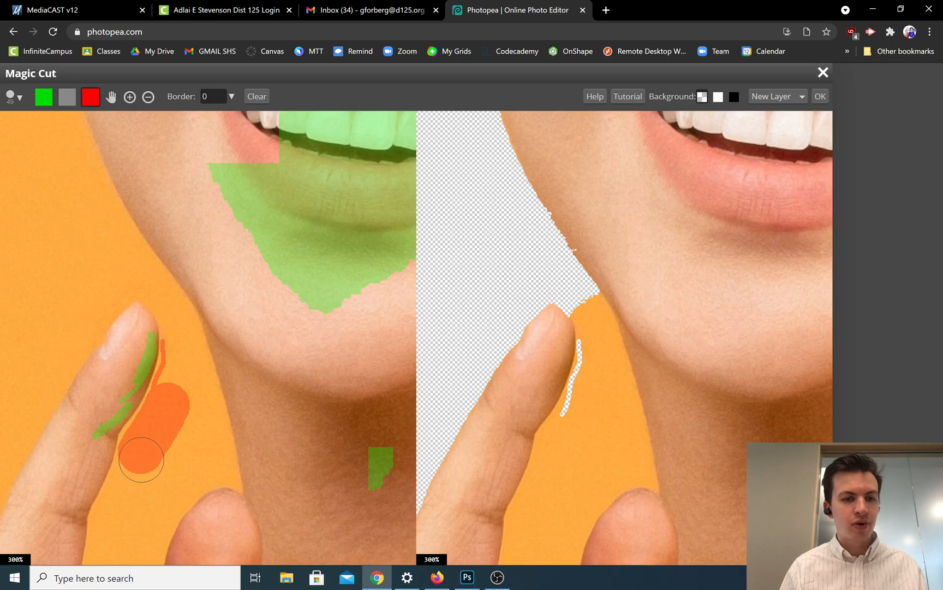
right_click(141, 460)
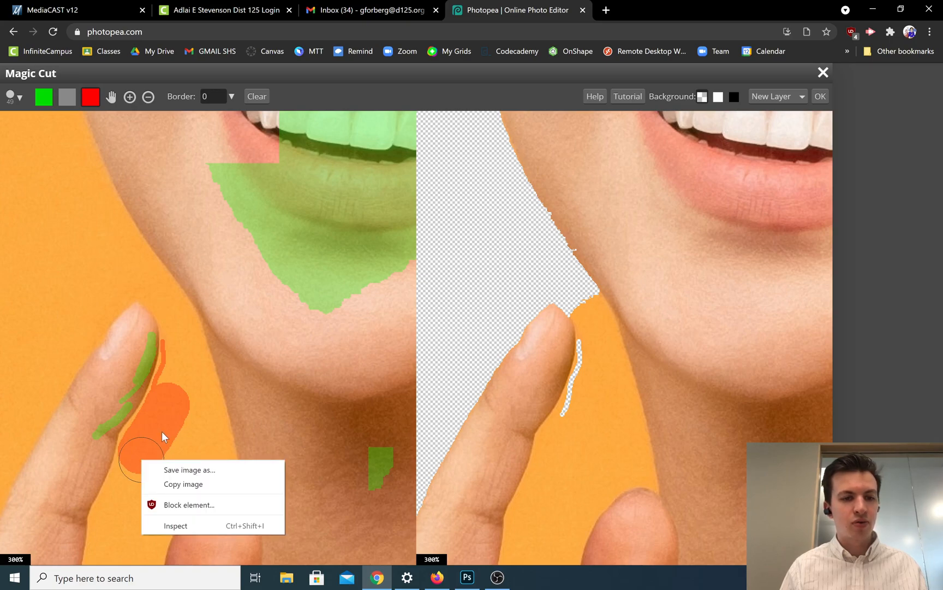
click(163, 436)
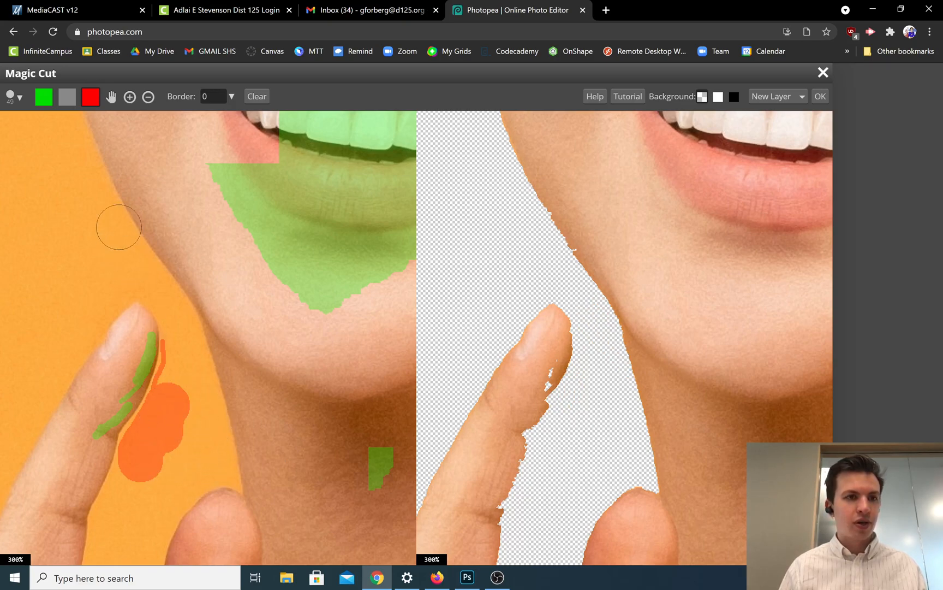
Mark the section of the raised finger below its joint as foreground with the 49 px brush
click(46, 107)
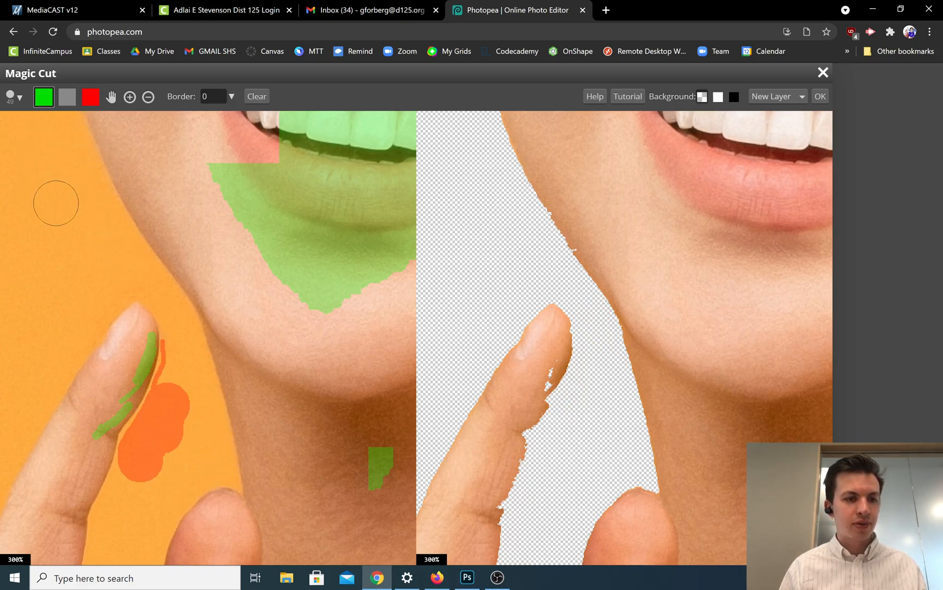
mouse_move(85, 438)
mouse_down()
mouse_move(82, 426)
mouse_move(95, 432)
mouse_move(73, 486)
mouse_up()
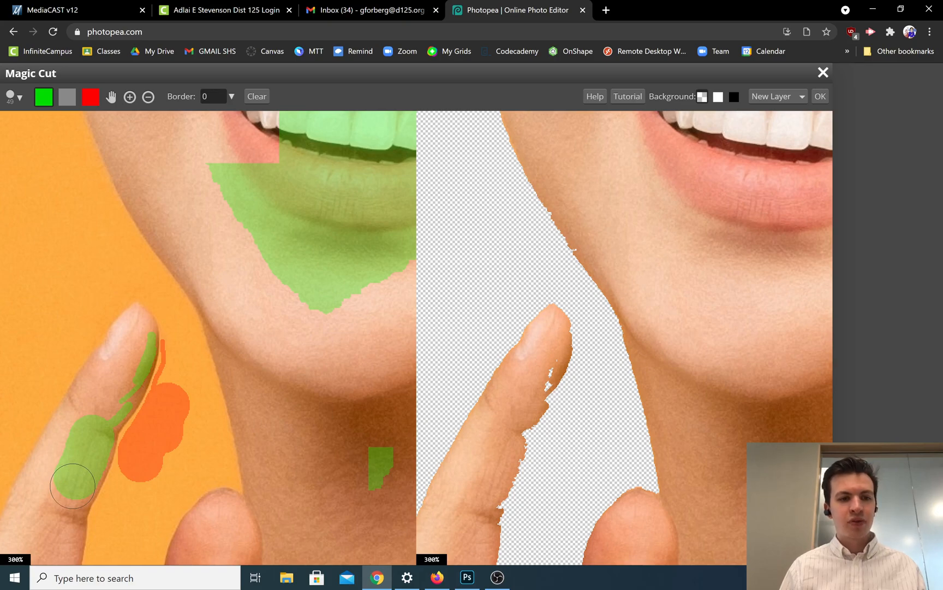
right_click(73, 486)
click(214, 368)
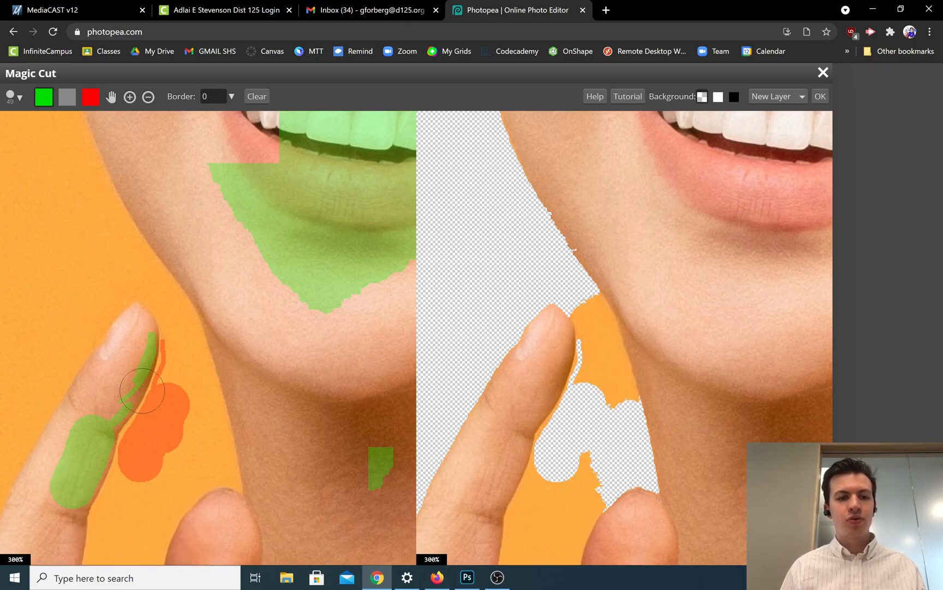
click(214, 367)
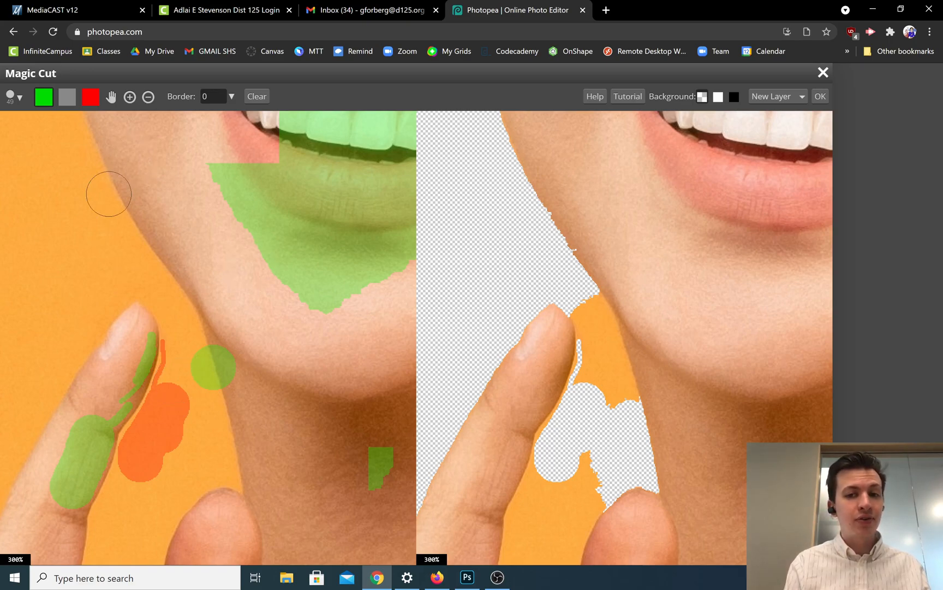
key(ctrl+z)
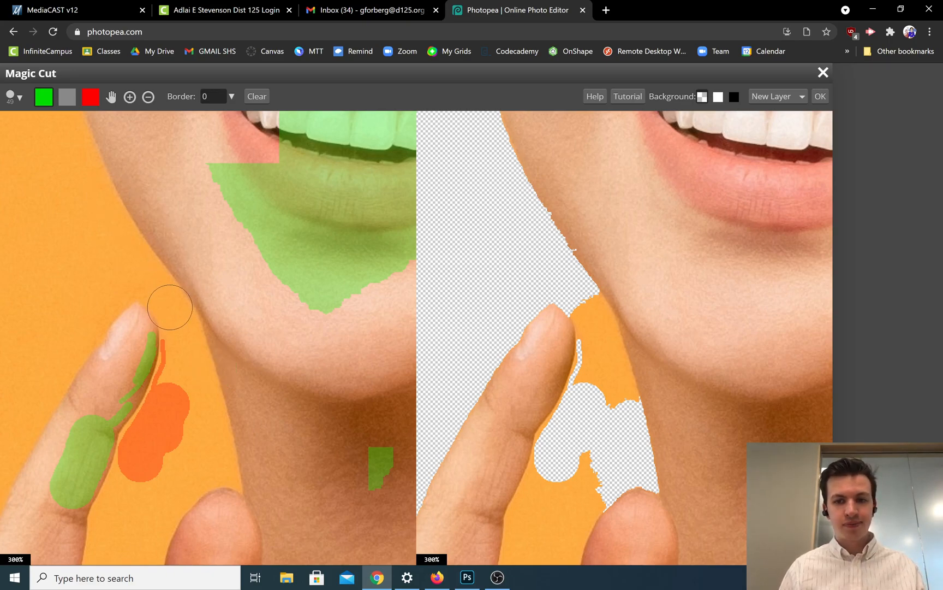
Mark the rest of the orange gap between the raised finger and the neck as background
click(94, 105)
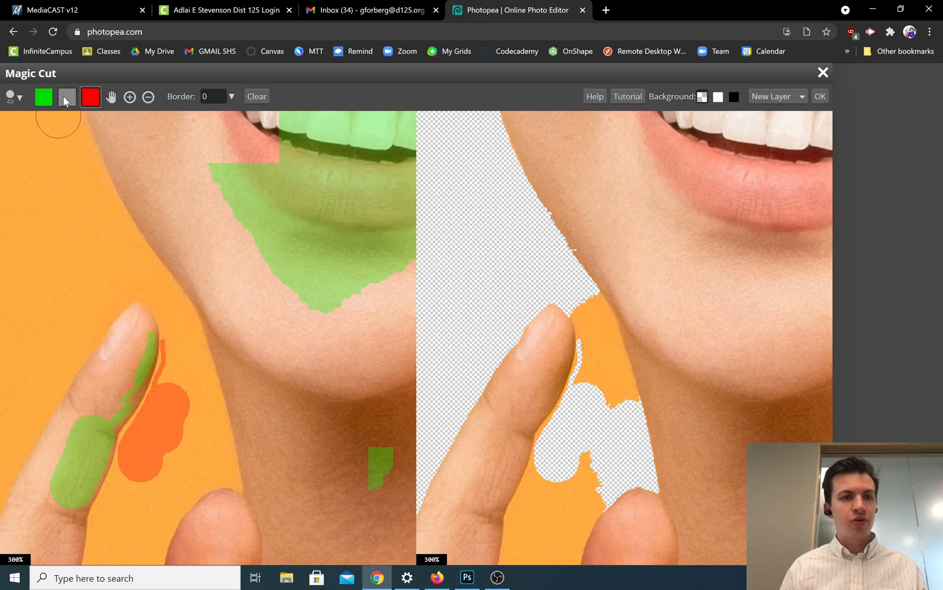
mouse_move(140, 470)
mouse_down()
mouse_move(120, 551)
mouse_move(179, 432)
mouse_move(184, 349)
mouse_move(191, 436)
mouse_up()
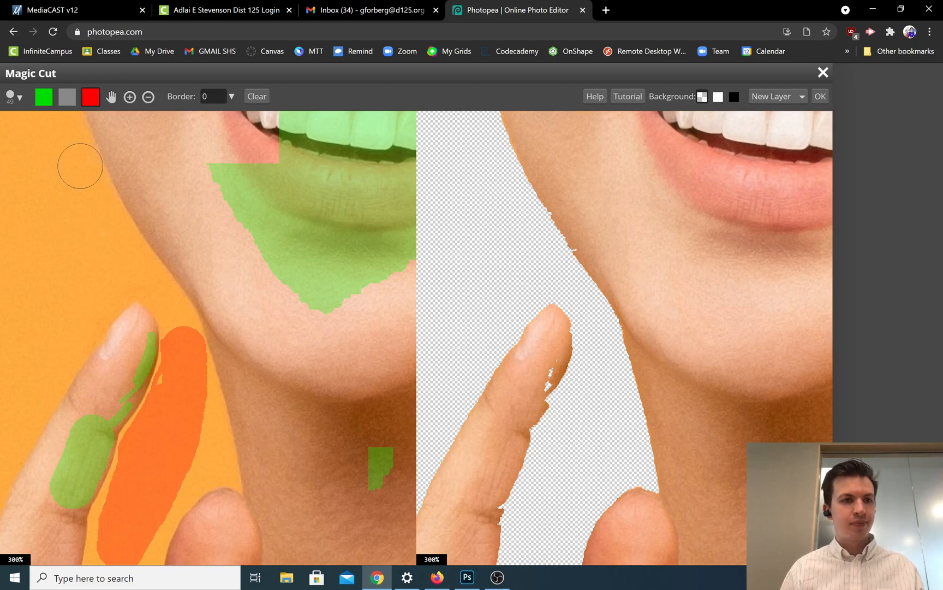
Mark the raised finger as foreground from just below the nail, across the joint, to the lower knuckle with the 49 px brush
click(44, 96)
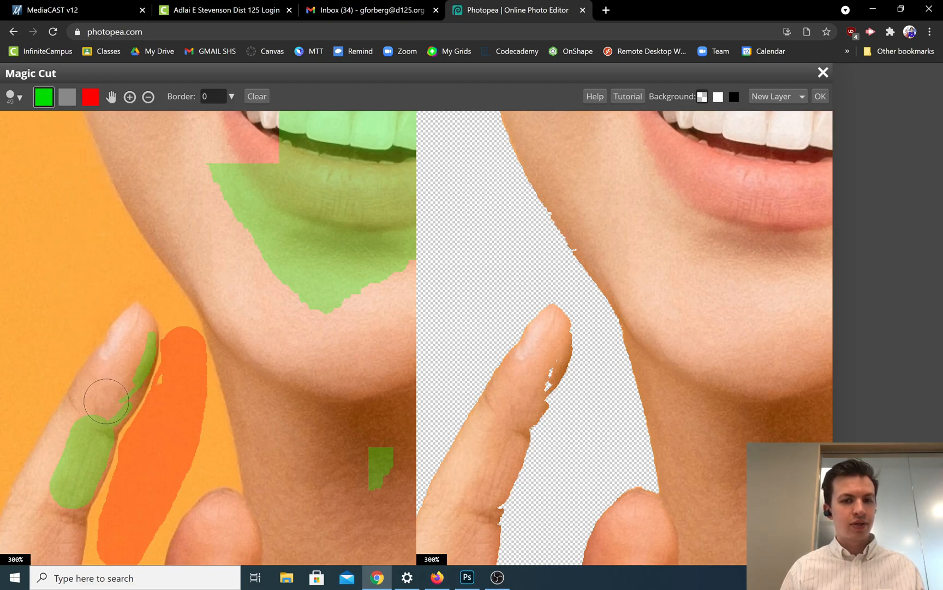
mouse_move(105, 401)
mouse_down()
mouse_move(126, 373)
mouse_move(121, 397)
mouse_up()
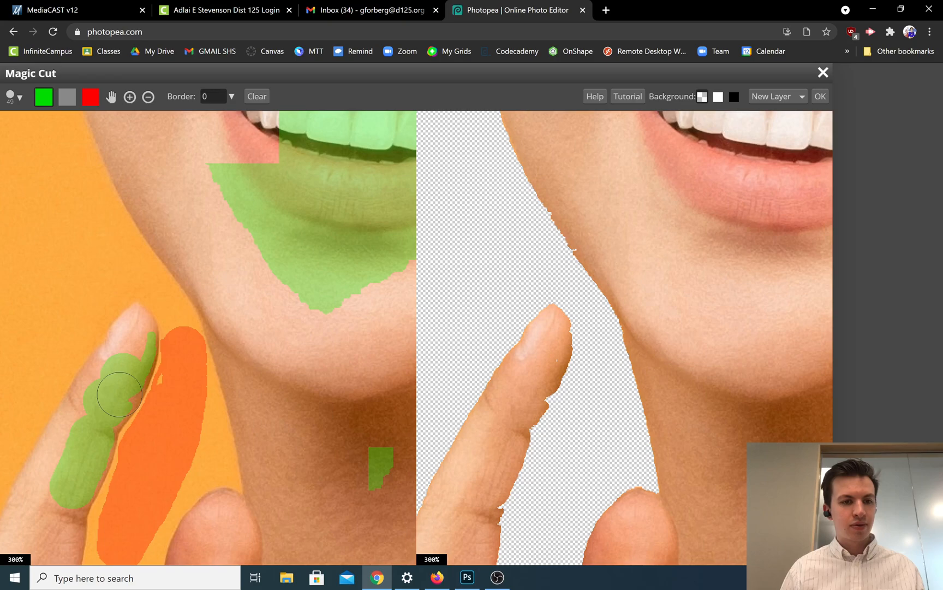
drag(120, 394, 110, 407)
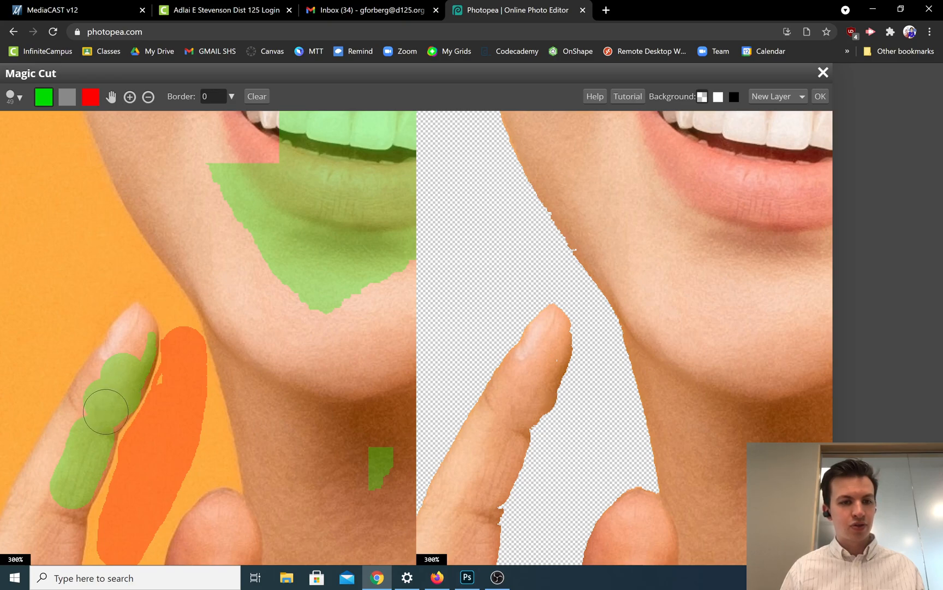
right_click(106, 412)
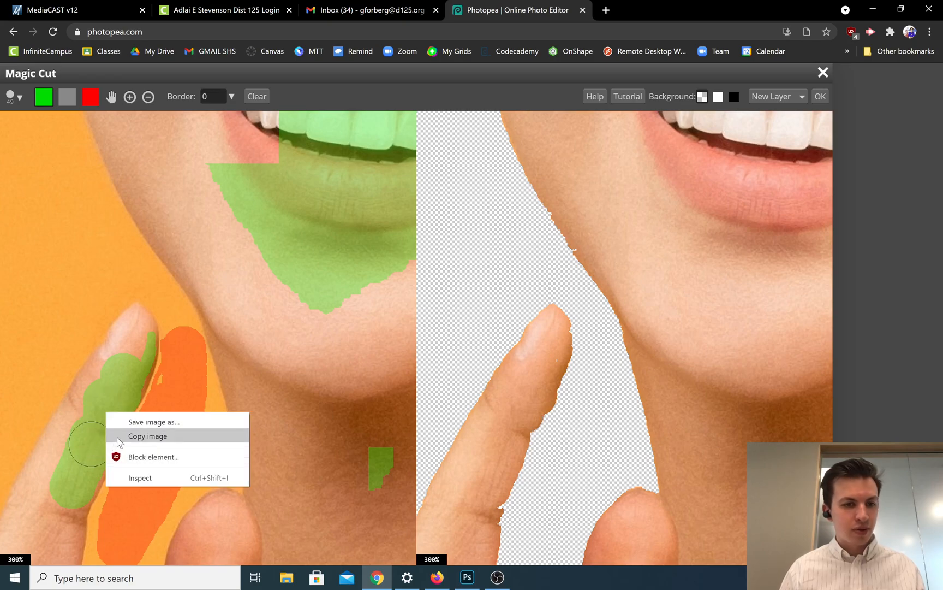
click(88, 415)
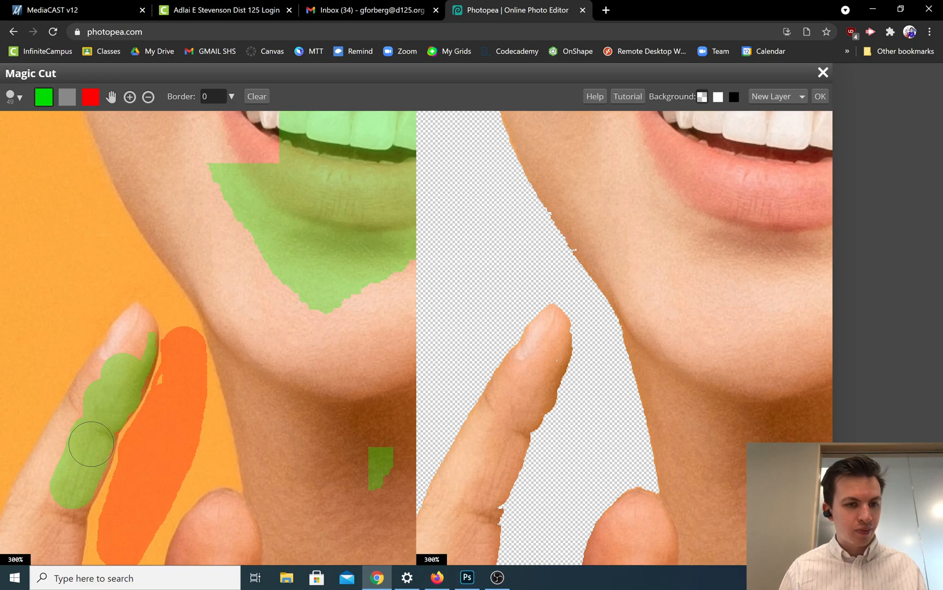
click(87, 427)
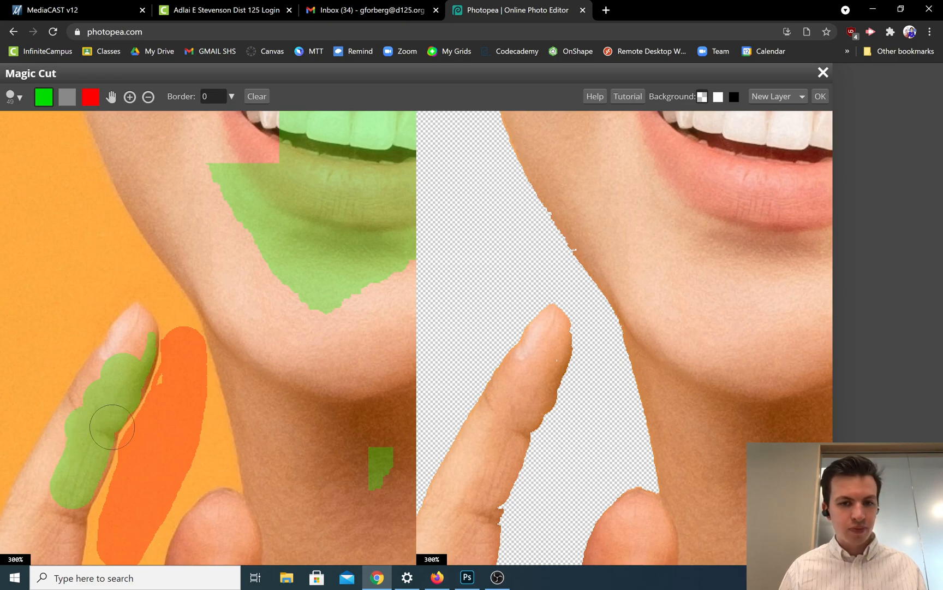
right_click(82, 473)
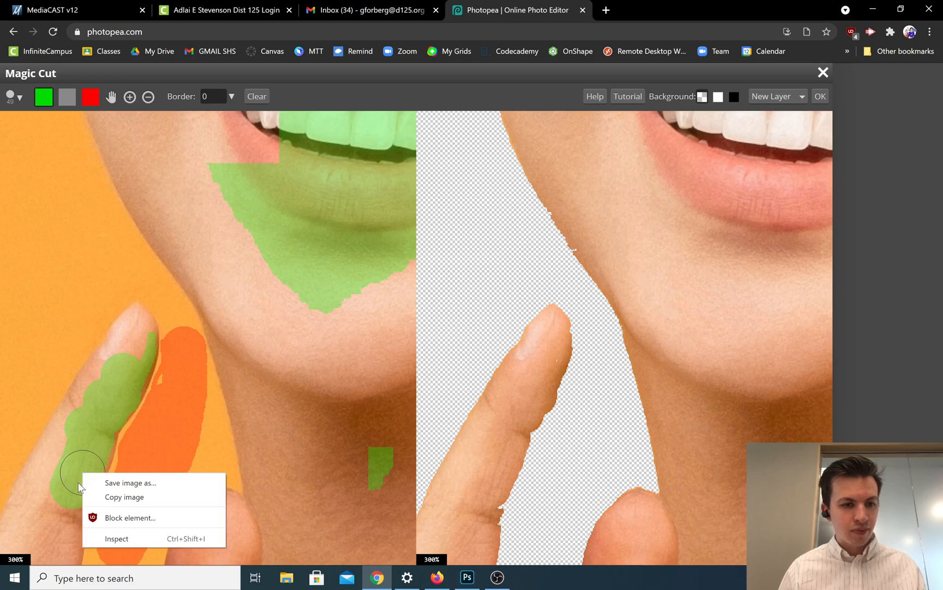
key(Escape)
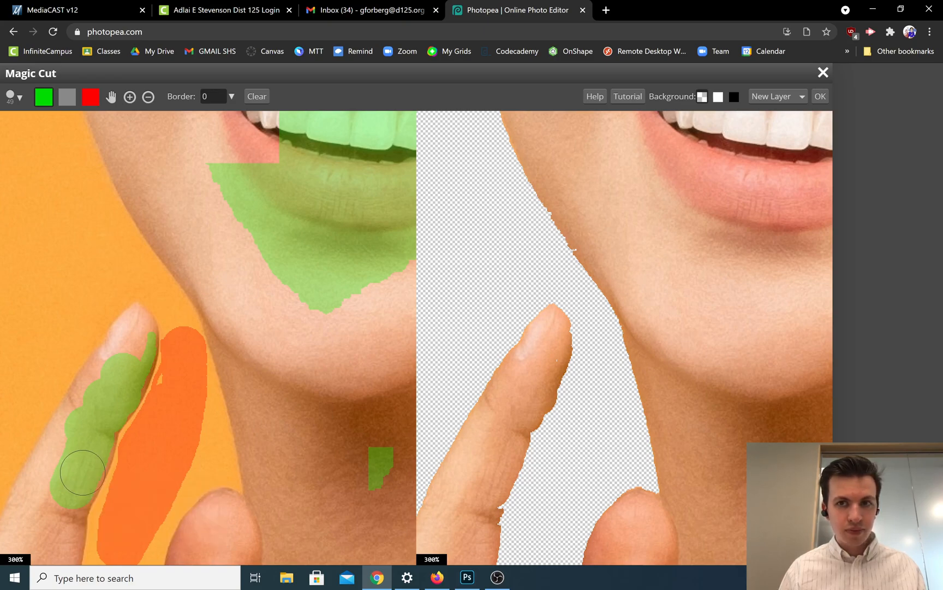
click(68, 502)
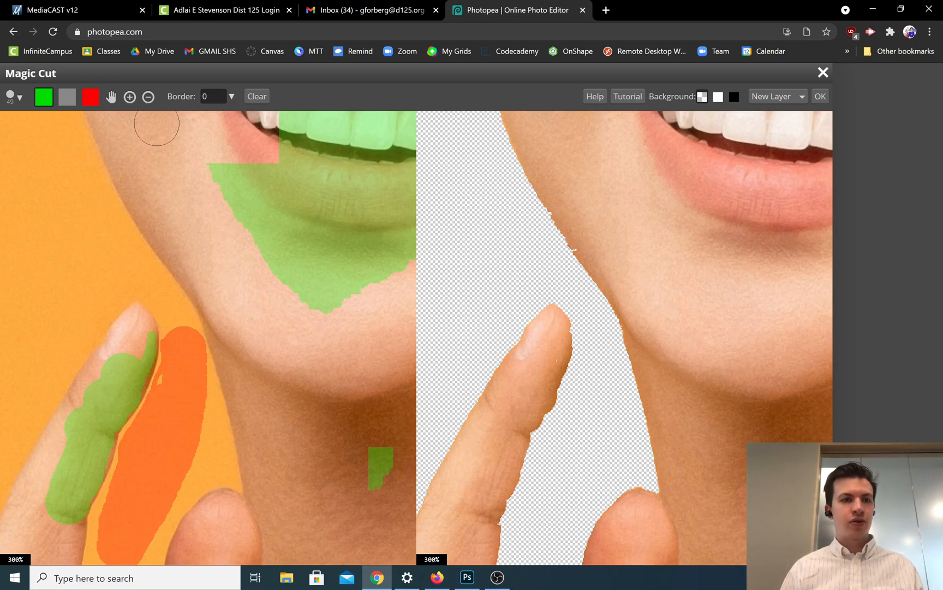
Mark the orange gap between the headphone band and the woman's hairline as background beside her forehead
click(111, 98)
drag(242, 179, 228, 405)
drag(263, 209, 368, 415)
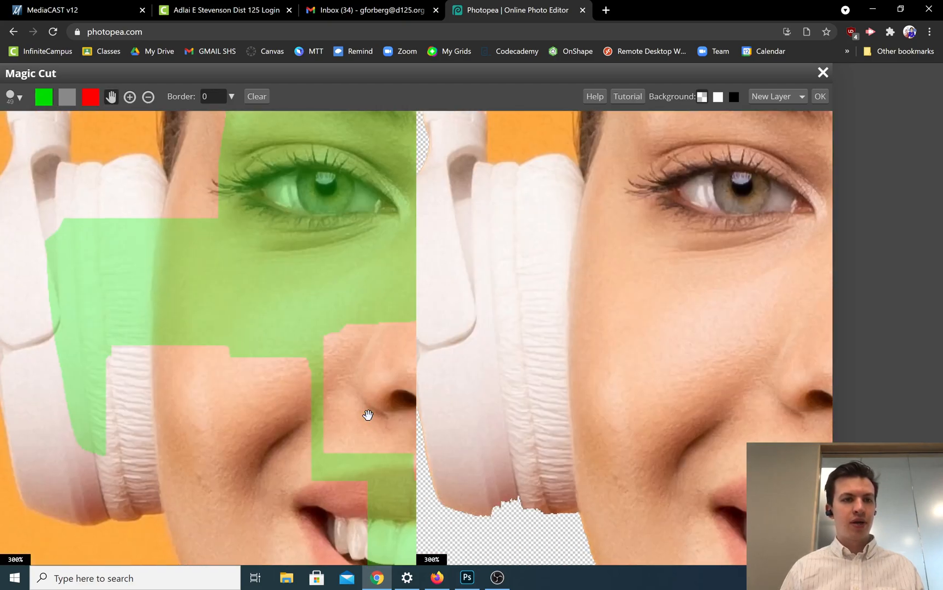
drag(330, 268, 339, 457)
drag(317, 274, 347, 388)
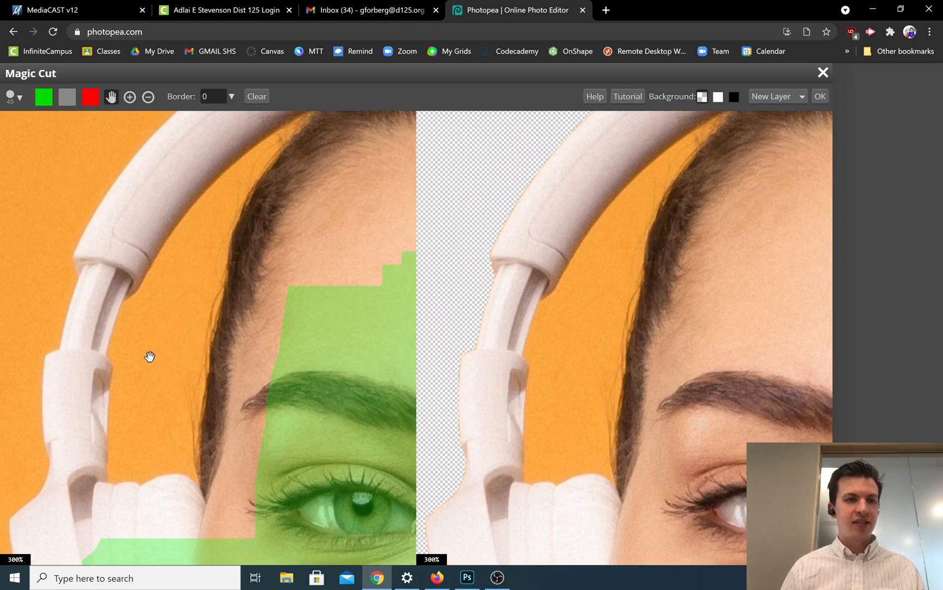
click(90, 96)
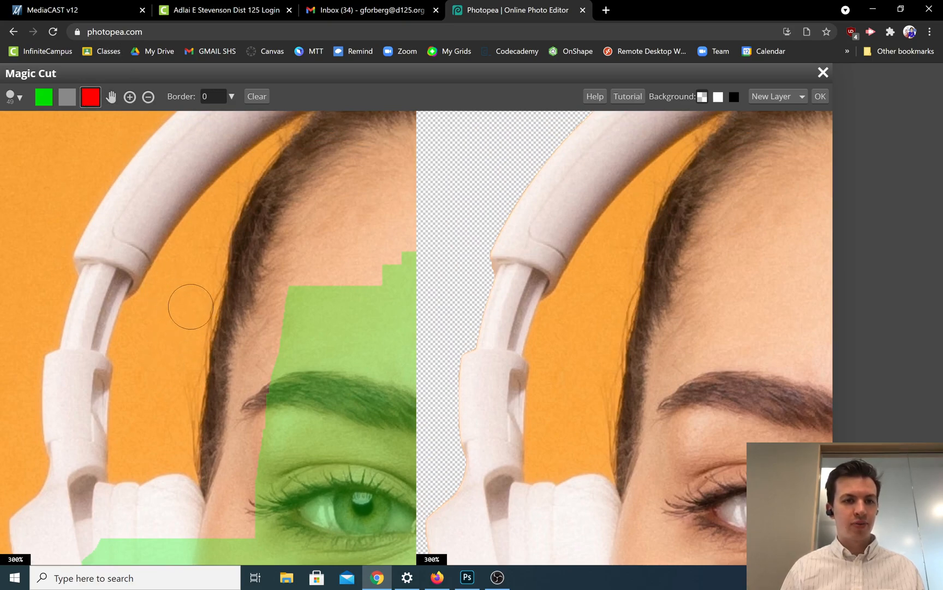
drag(187, 265, 150, 440)
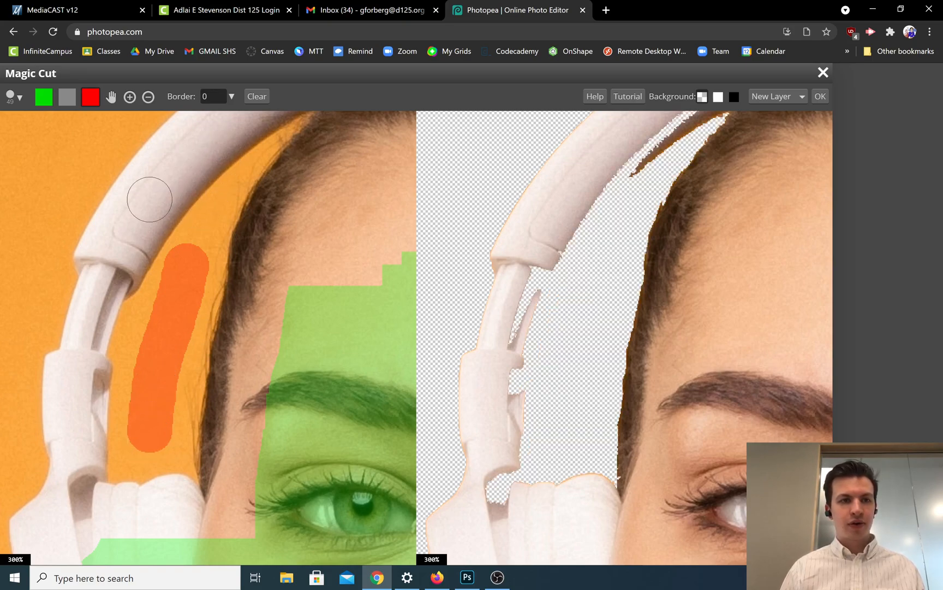
Mark the white headphone band as foreground along its curve down to its lower end
right_click(45, 102)
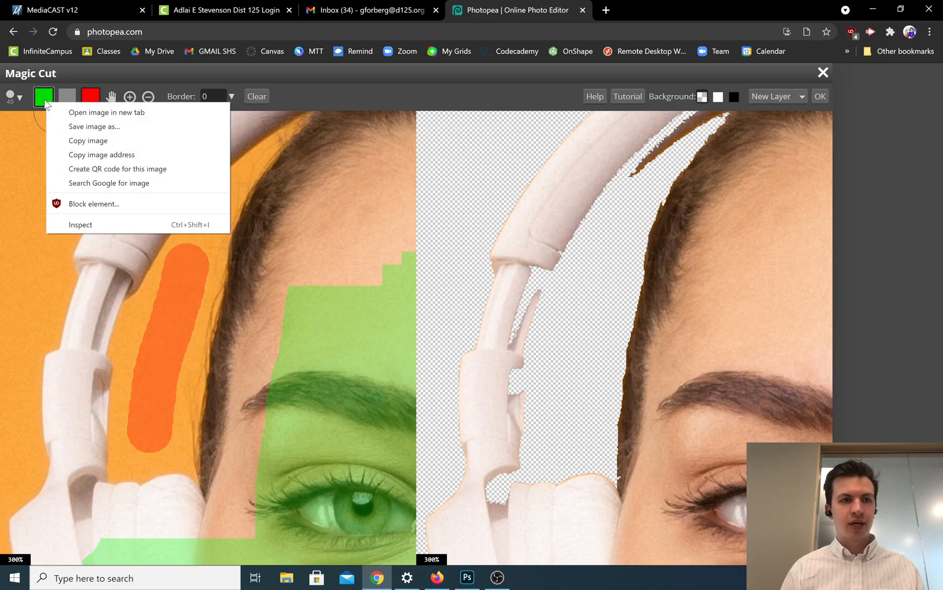
click(44, 102)
mouse_move(221, 137)
mouse_down()
mouse_move(179, 165)
mouse_move(116, 254)
mouse_up()
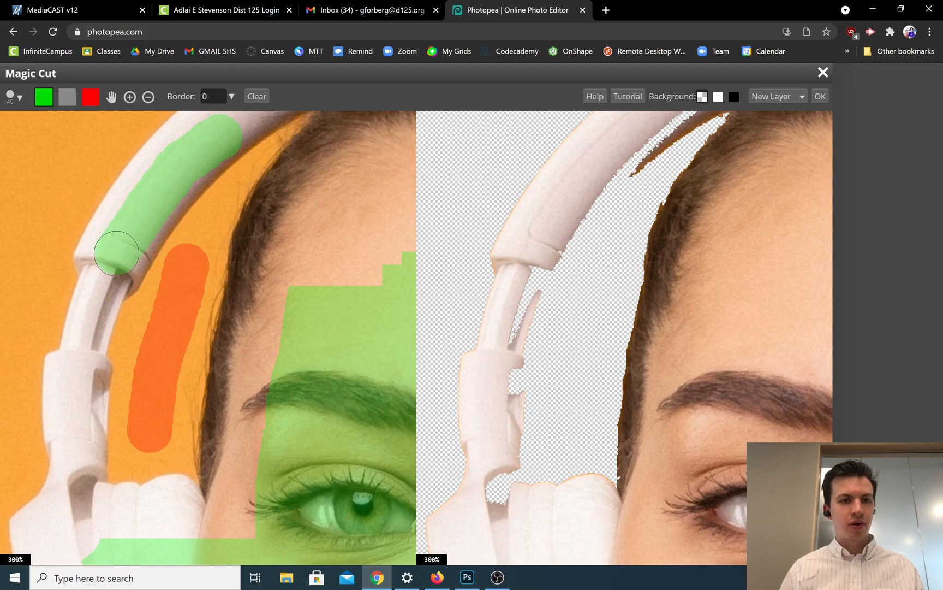
right_click(116, 253)
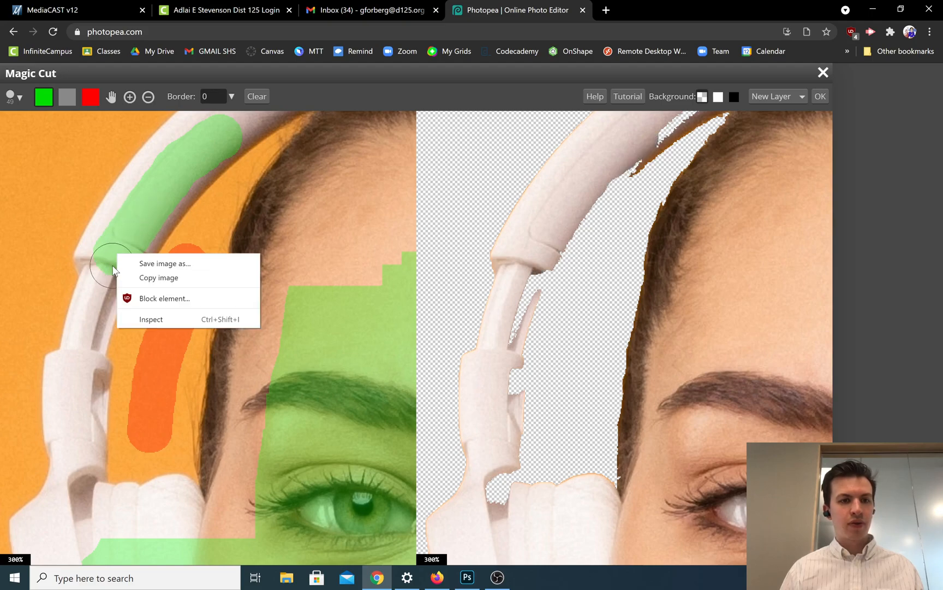
click(111, 269)
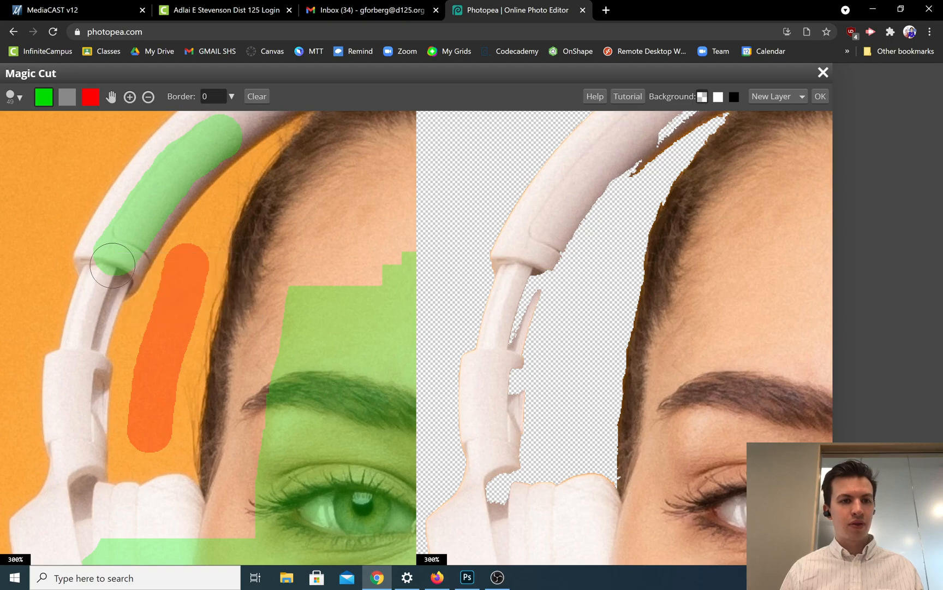
Extend the foreground mark from the lower end of the headphone band onto the top of the slider arm
drag(112, 265, 120, 232)
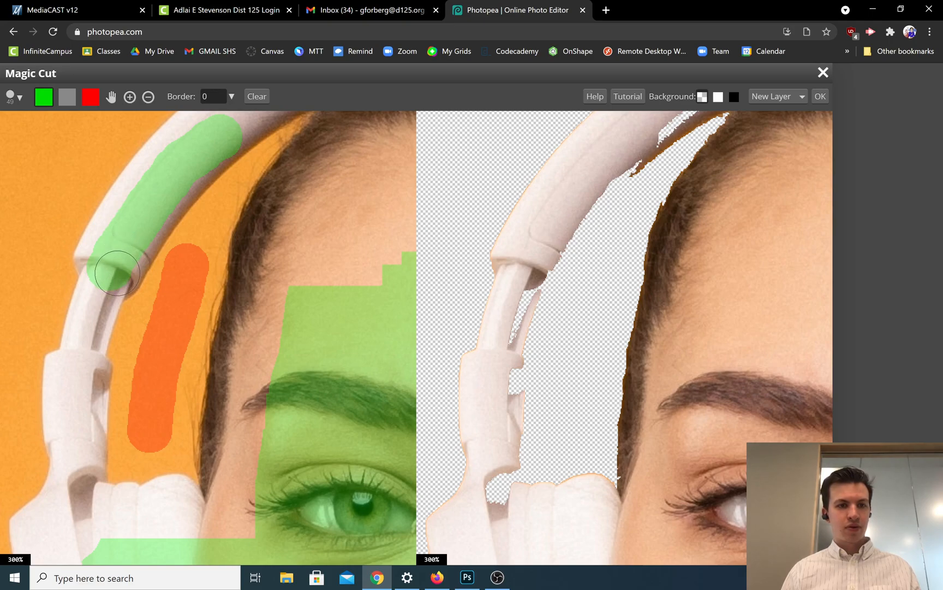
right_click(117, 273)
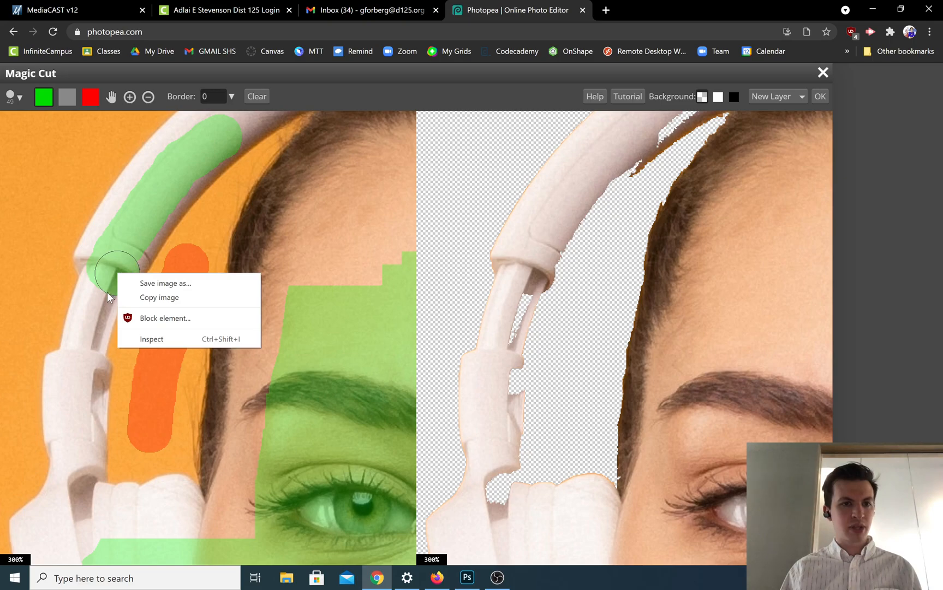
key(Escape)
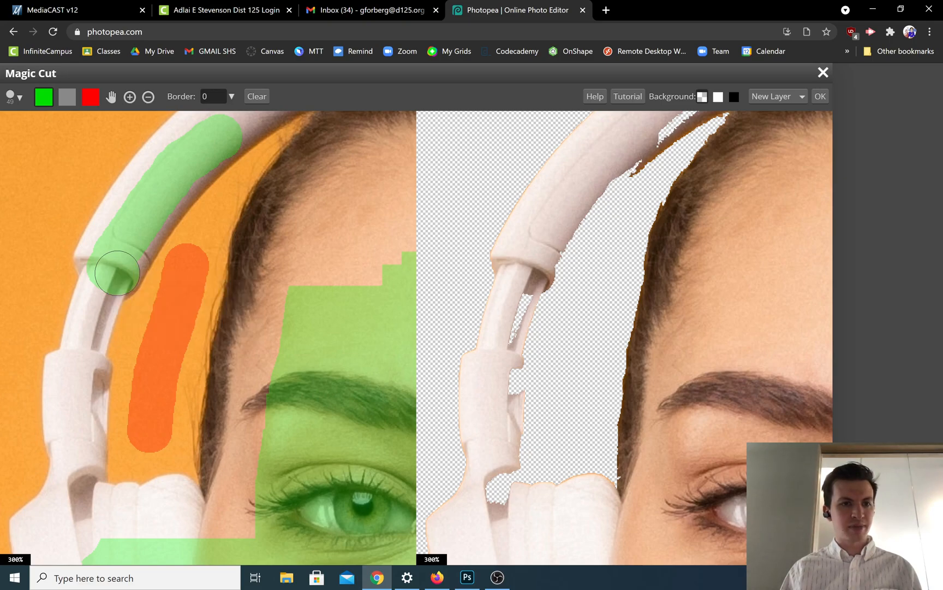
drag(118, 272, 103, 292)
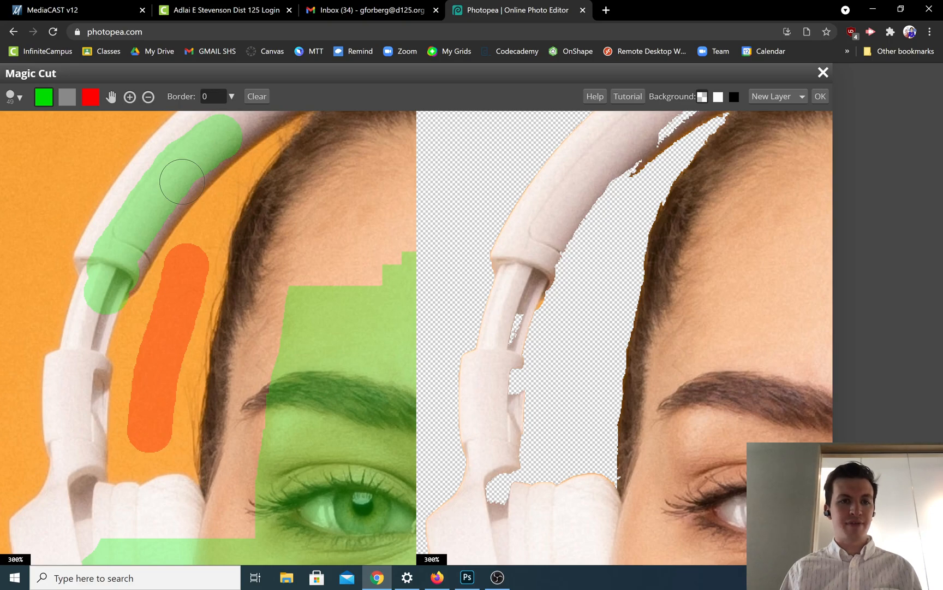
Mark the inner edge of the headphone band as foreground where it borders the orange gap
drag(182, 182, 173, 194)
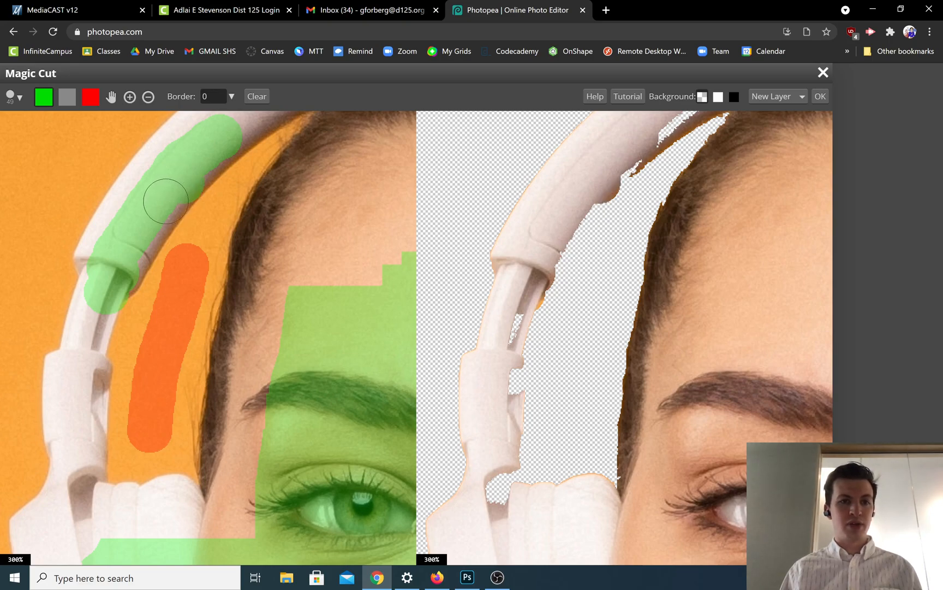
right_click(166, 202)
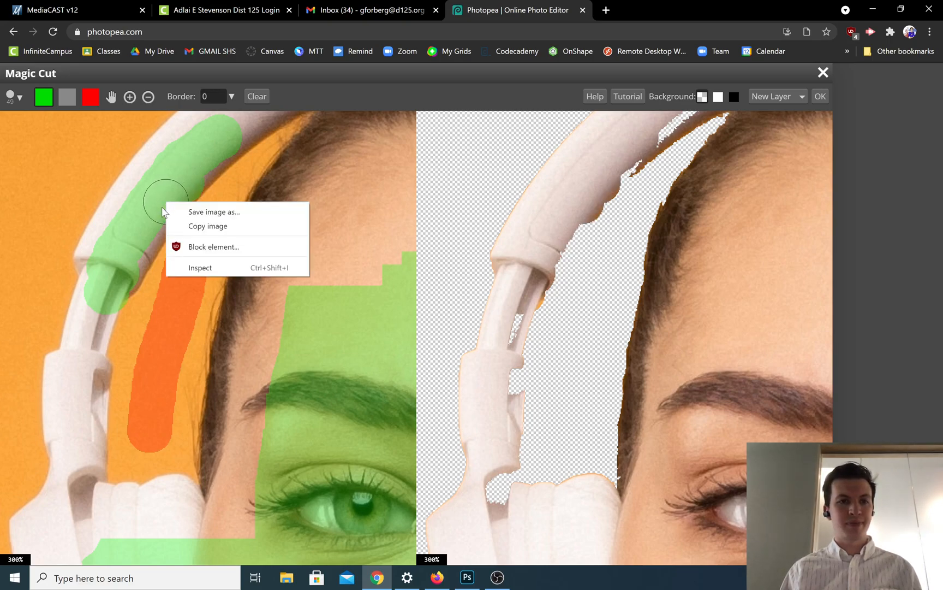
click(208, 167)
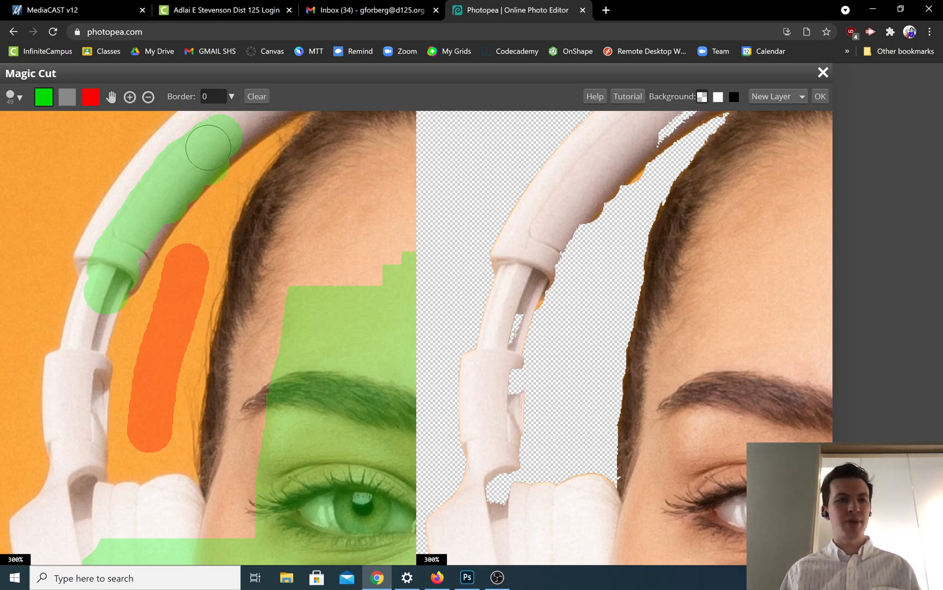
Check the whole cutout at 33.33% zoom and apply the Magic Cut result as a new layer
click(148, 97)
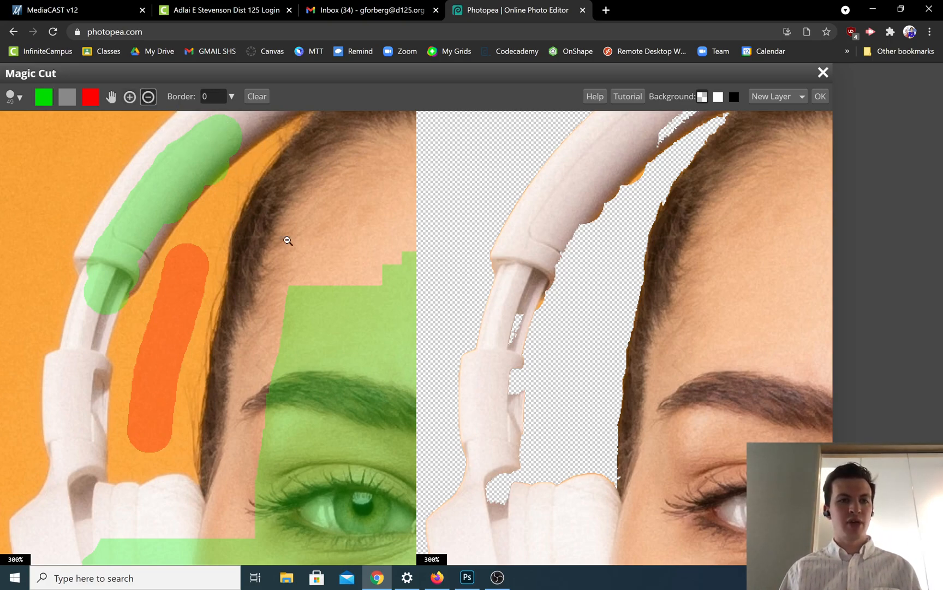
click(301, 245)
click(301, 245)
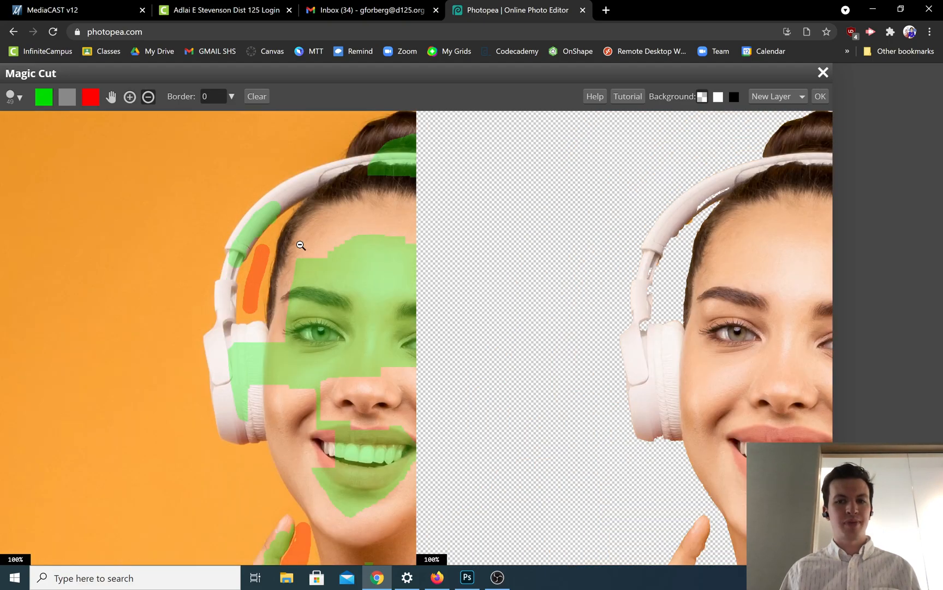
click(314, 254)
click(317, 258)
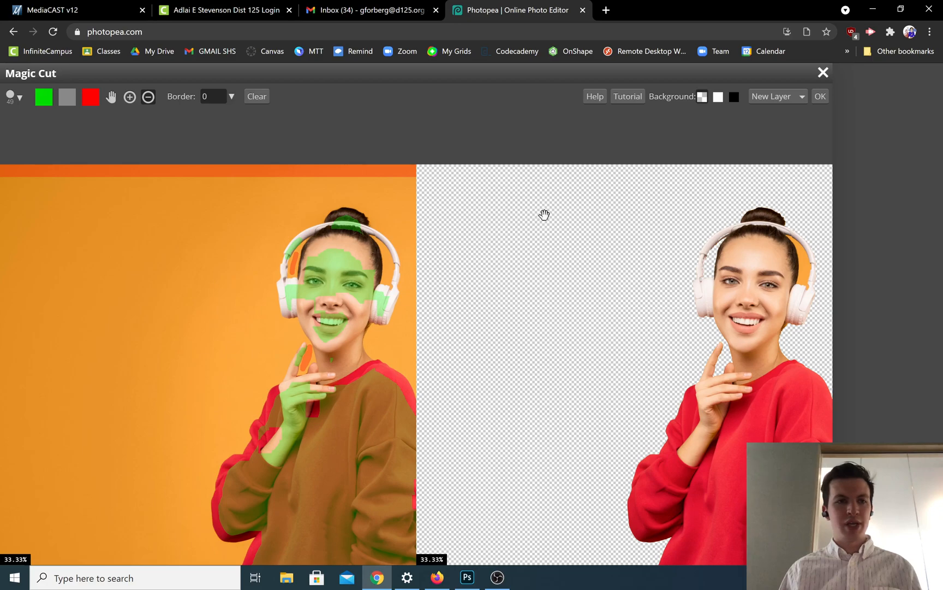
click(820, 97)
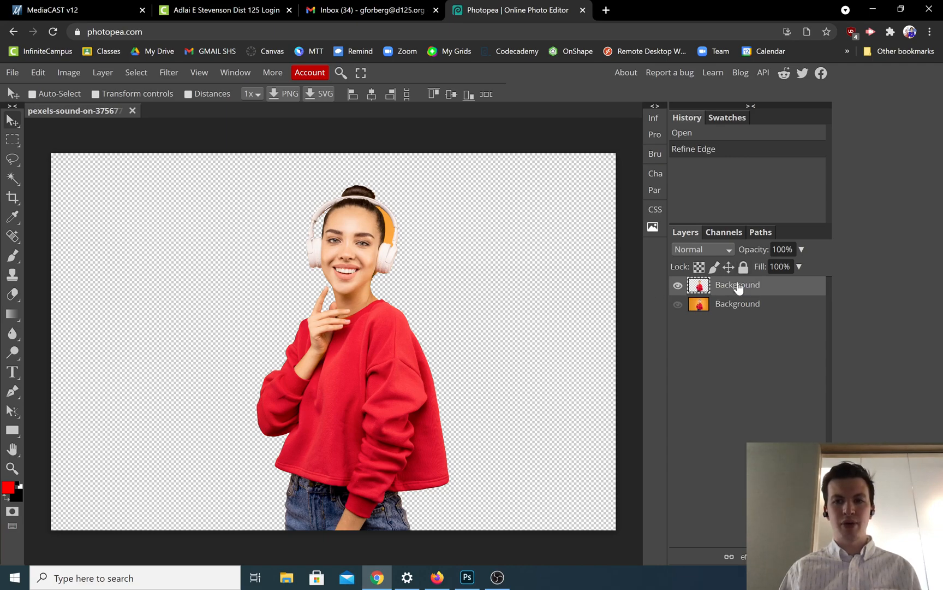
Compare the cutout layer with the original orange-background layer by alternating their visibility
click(733, 309)
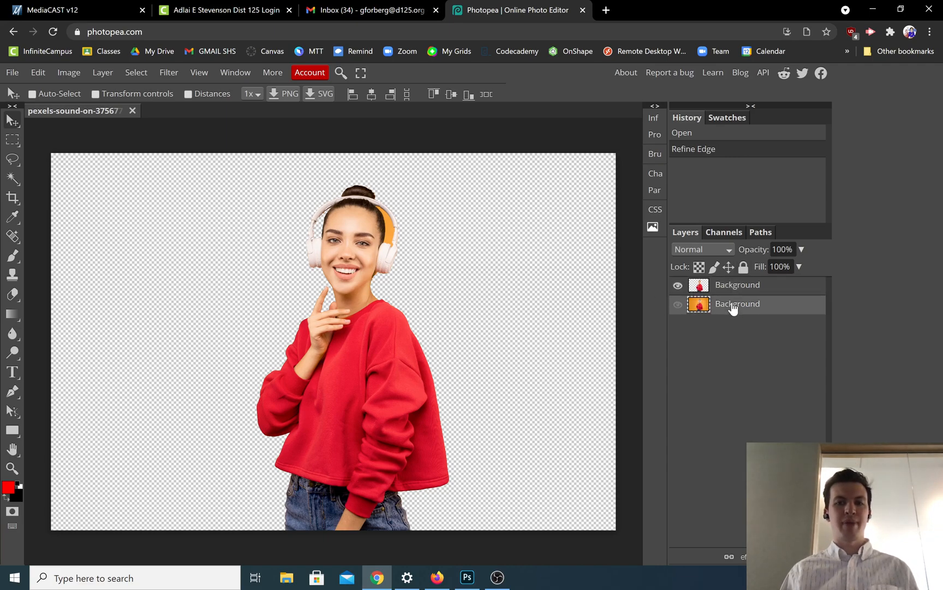
click(677, 288)
click(678, 305)
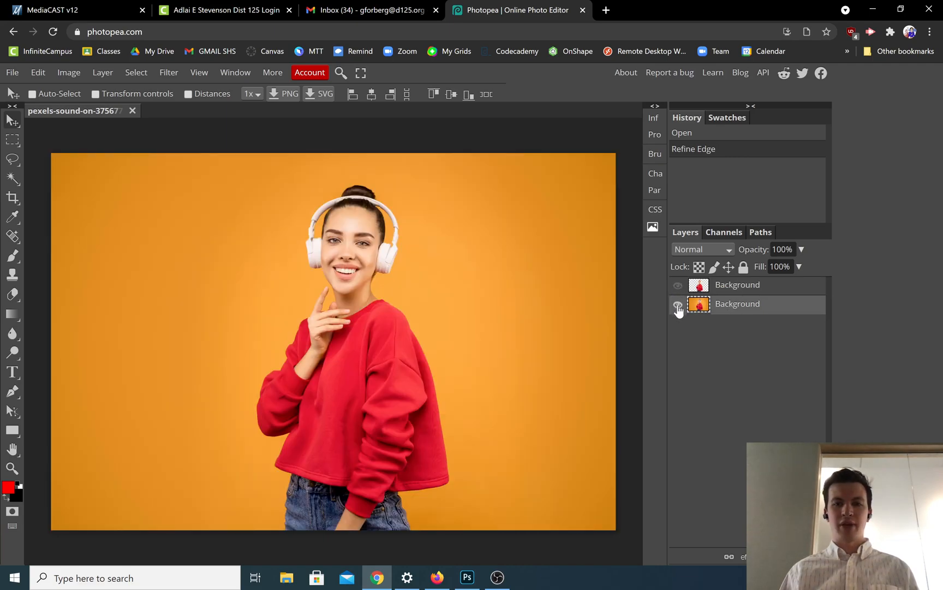
click(677, 306)
click(677, 284)
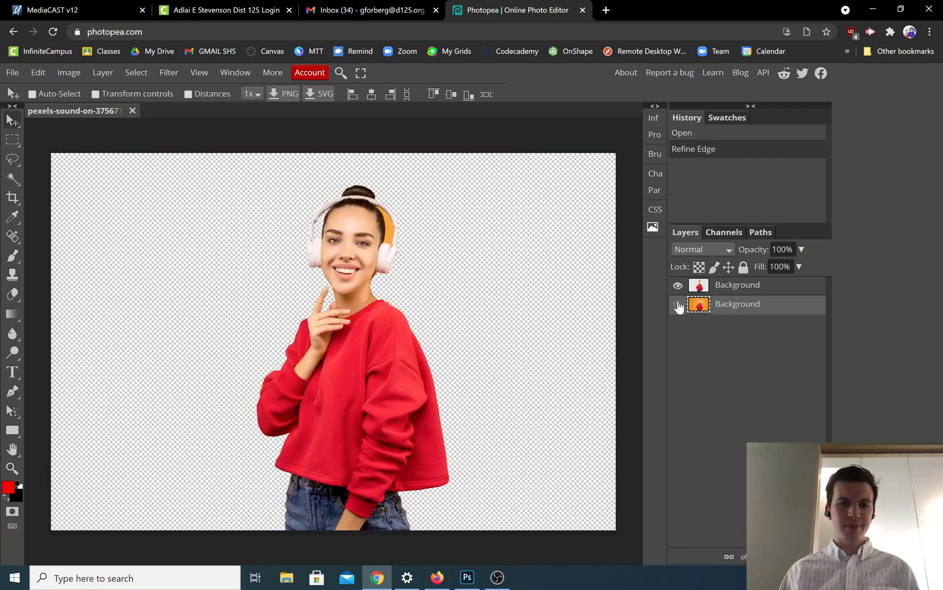
click(678, 305)
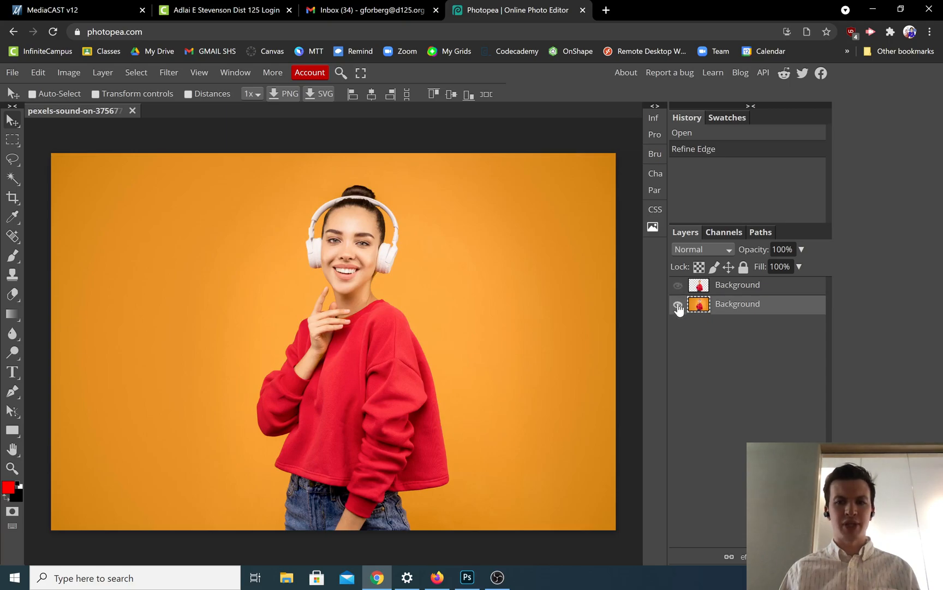
click(678, 305)
click(678, 286)
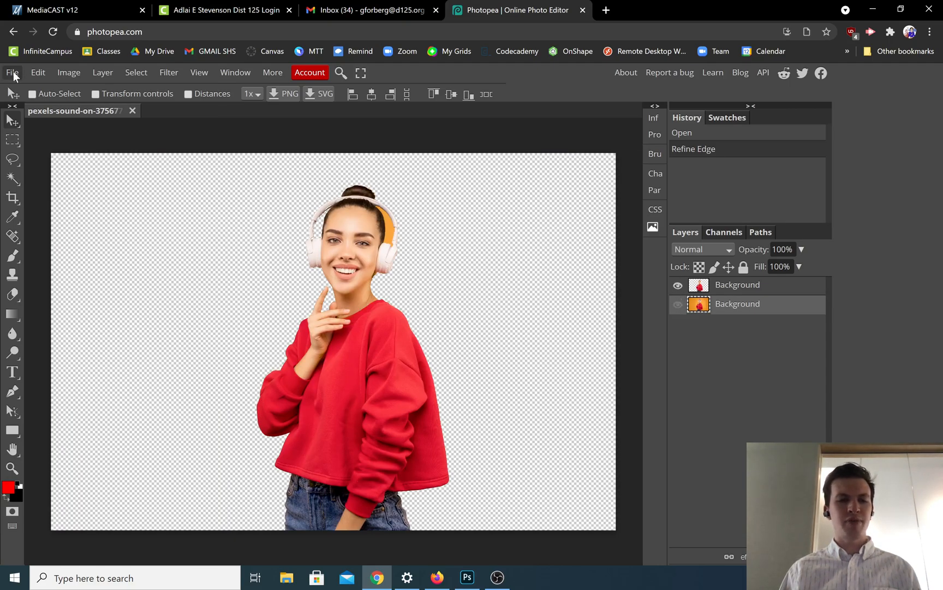
View the PNG export settings for the cutout image and close them without saving
click(12, 73)
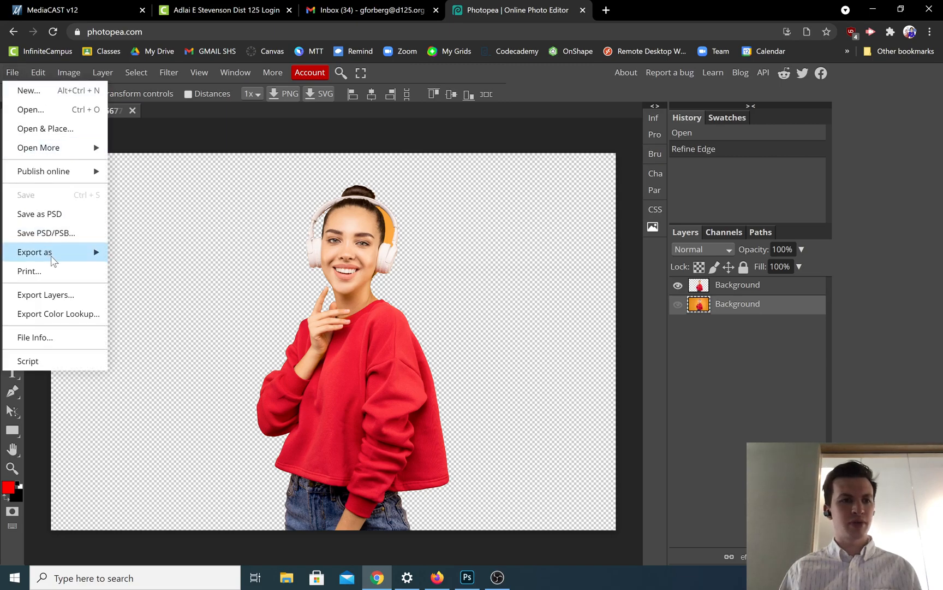
mouse_move(54, 258)
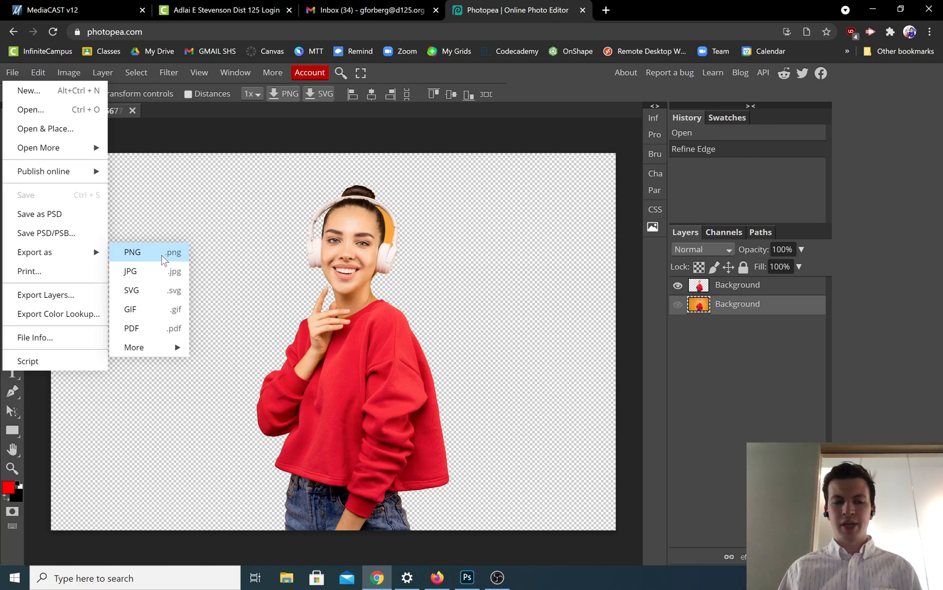
click(162, 258)
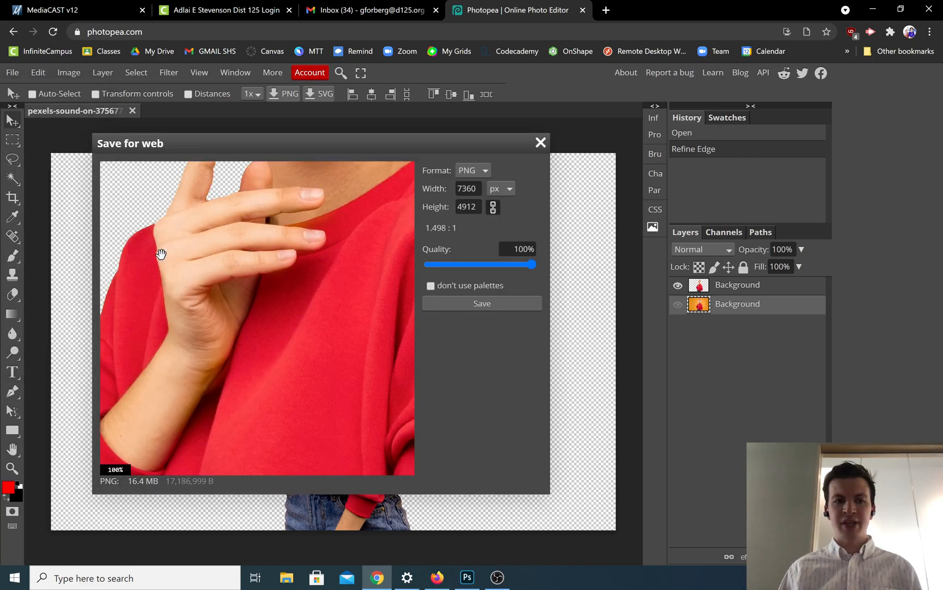
click(541, 143)
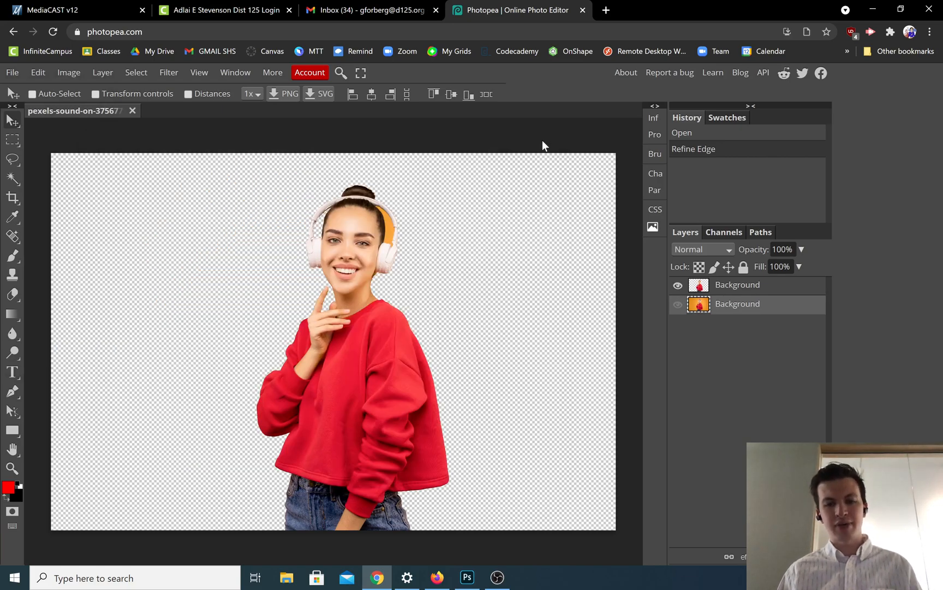
click(497, 580)
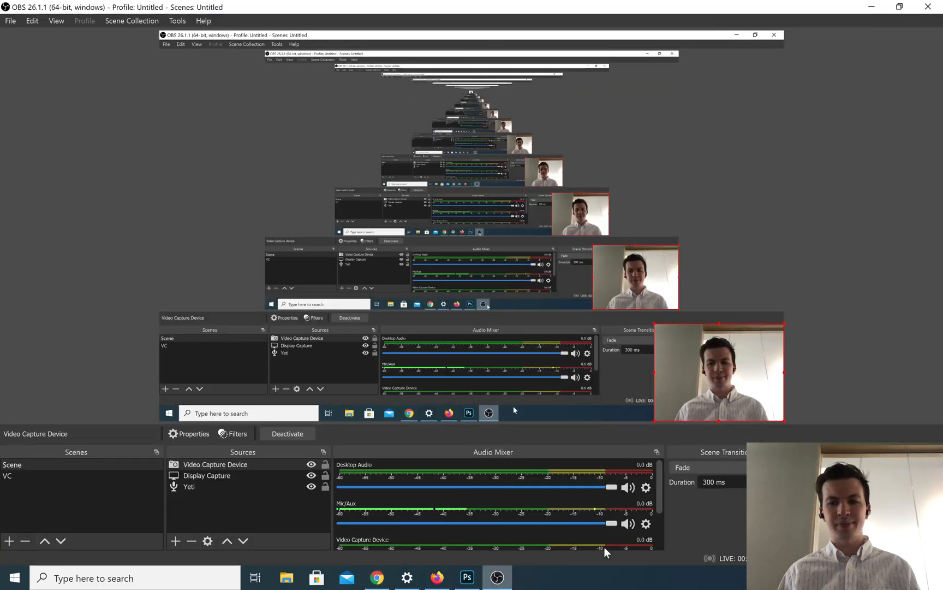